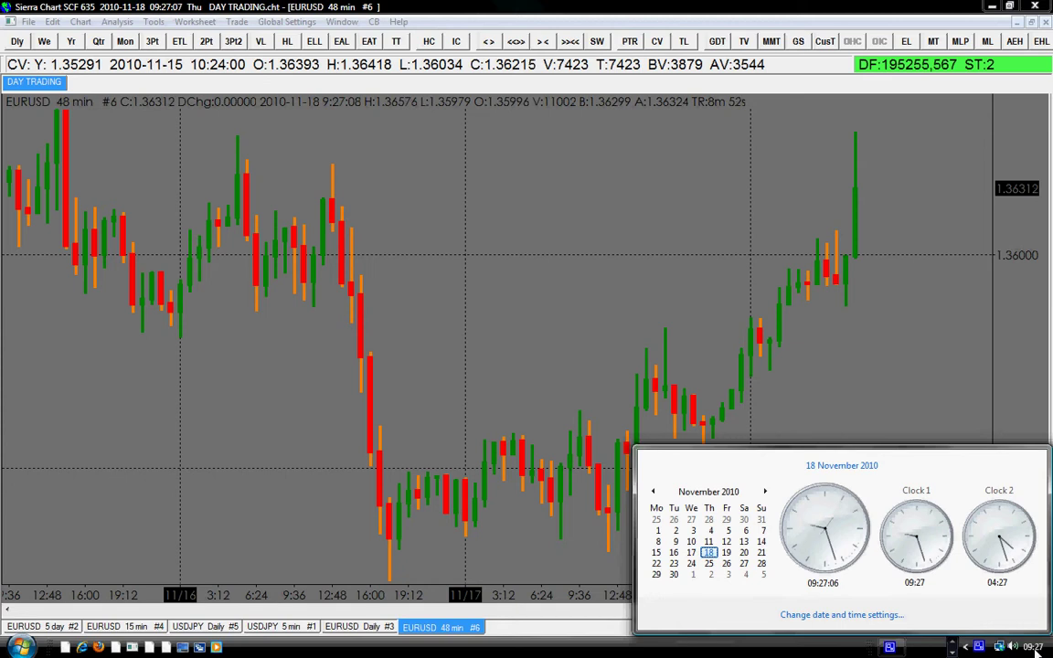
# - Highlight the three swing lows with ellipses: the 11/16 morning low, the deepest 11/16–11/17 low and the 11/17 midday low
pyautogui.click(1036, 650)
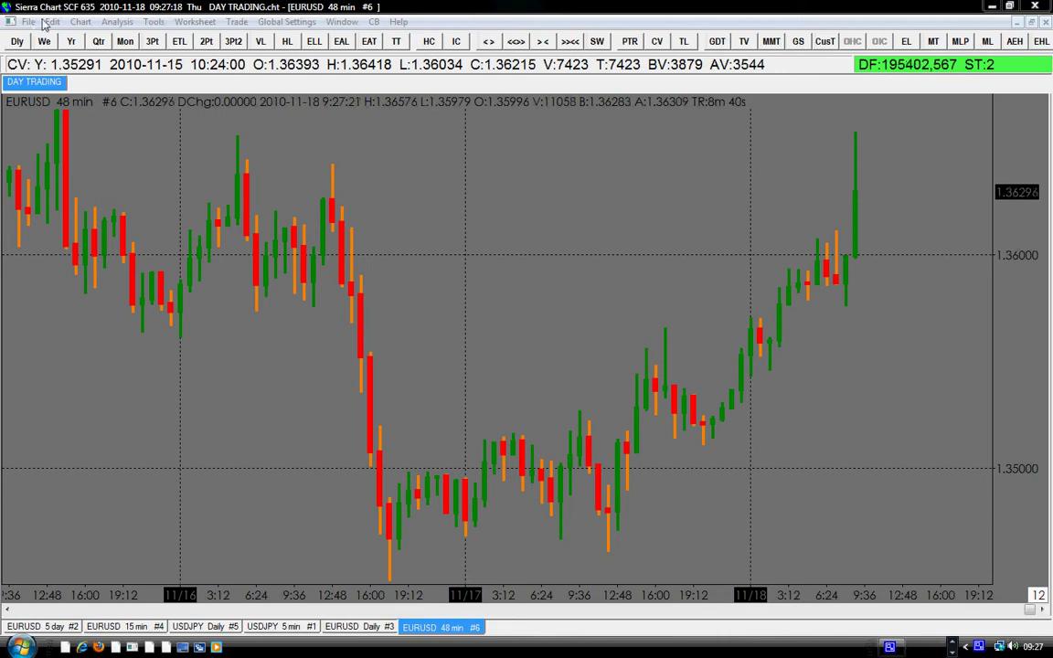
pyautogui.click(153, 21)
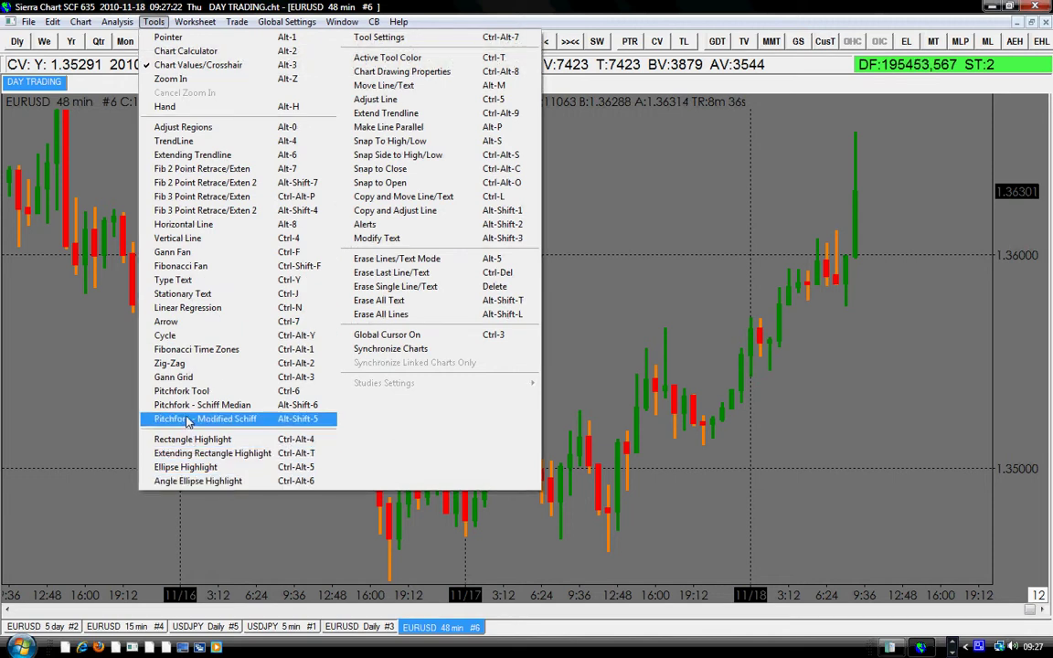
pyautogui.click(188, 467)
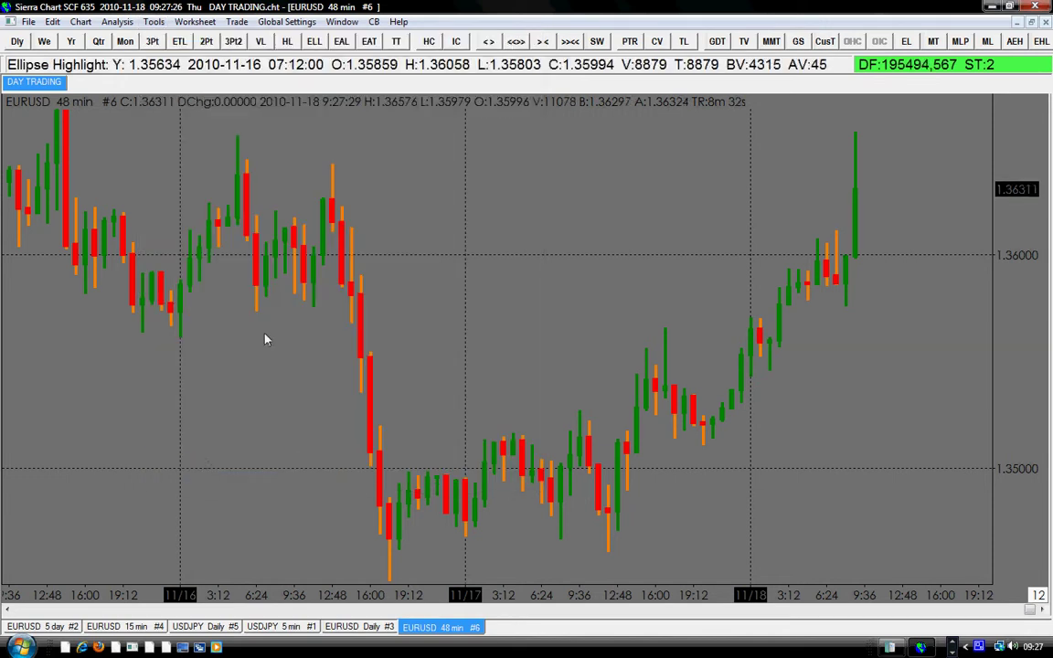
pyautogui.moveTo(312, 293); pyautogui.dragTo(242, 336)
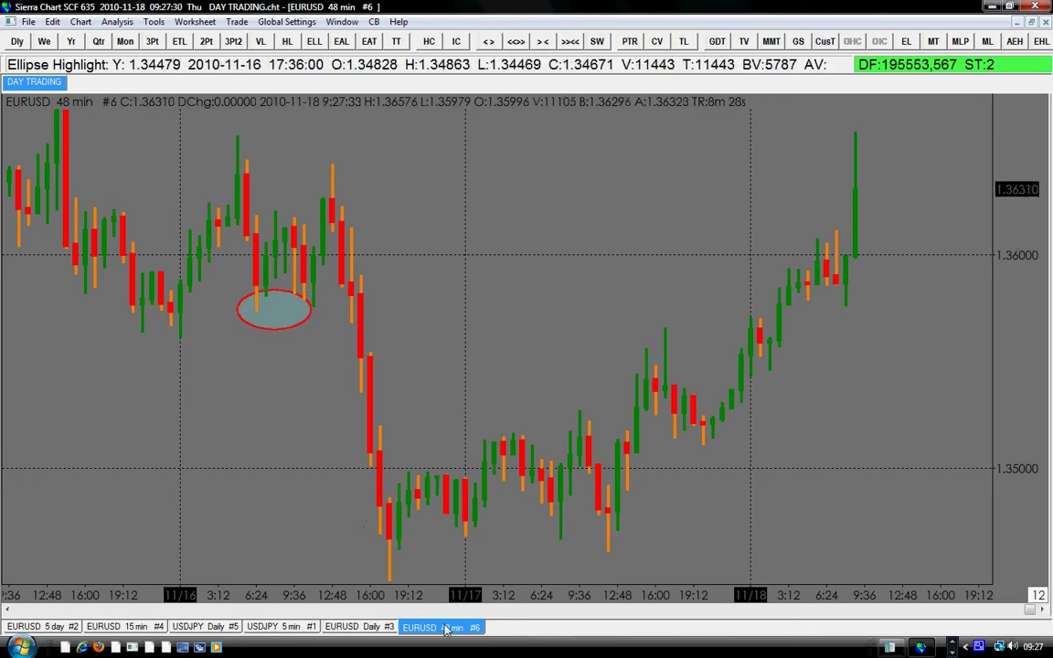
pyautogui.moveTo(498, 520); pyautogui.dragTo(337, 579)
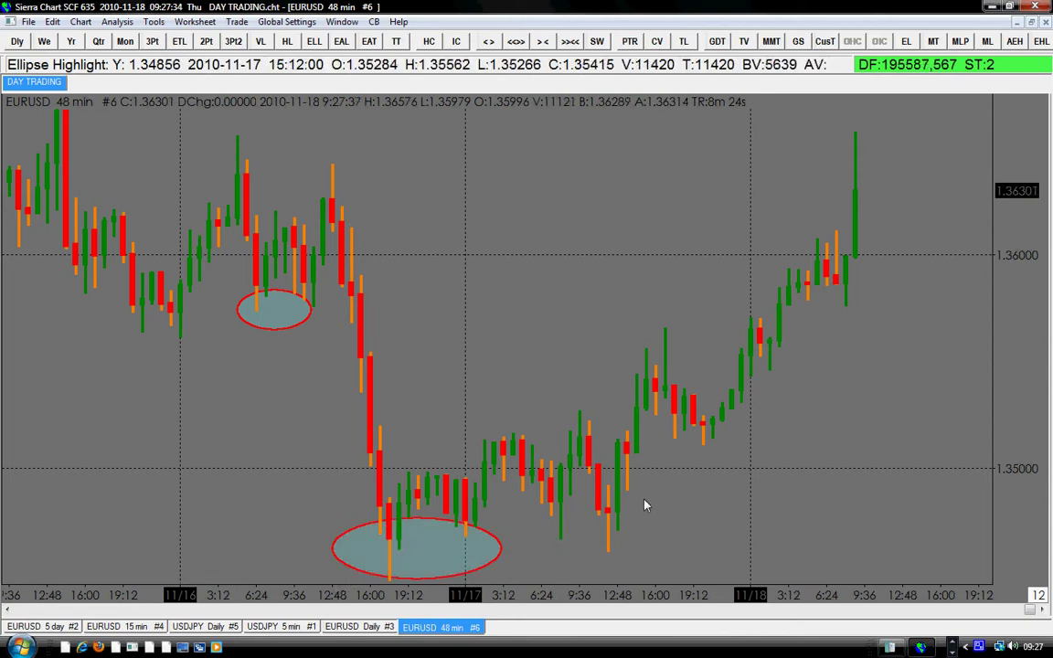
pyautogui.moveTo(640, 500); pyautogui.dragTo(580, 573)
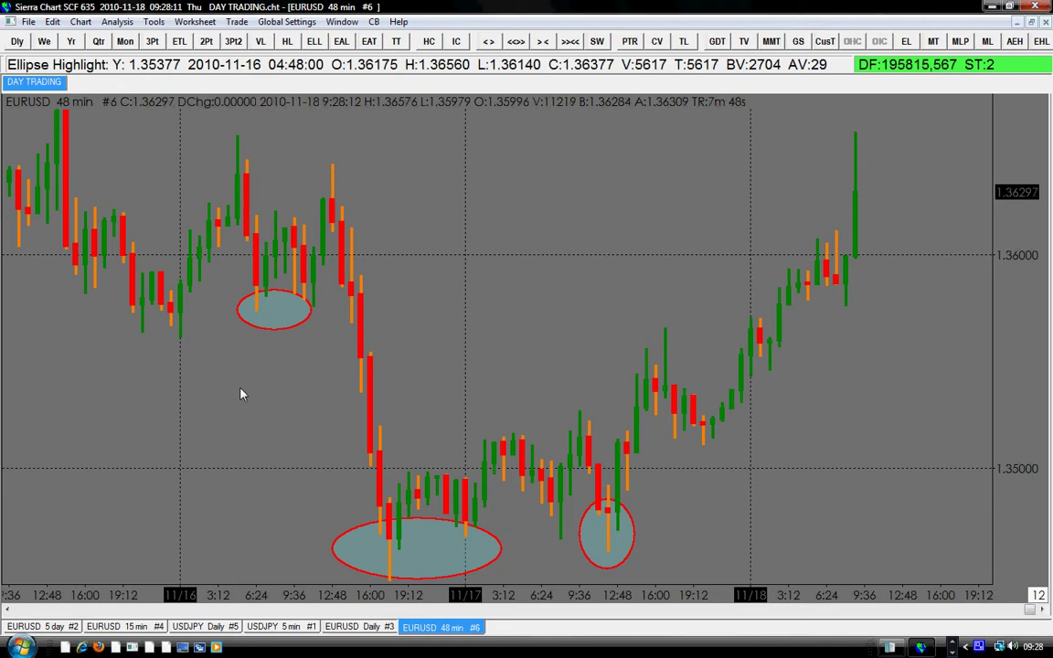
# - Examine the EURUSD price action from 11/12 to 11/18 around the highlighted lows, using the crosshair to check price levels
pyautogui.moveTo(42, 336); pyautogui.dragTo(137, 383)
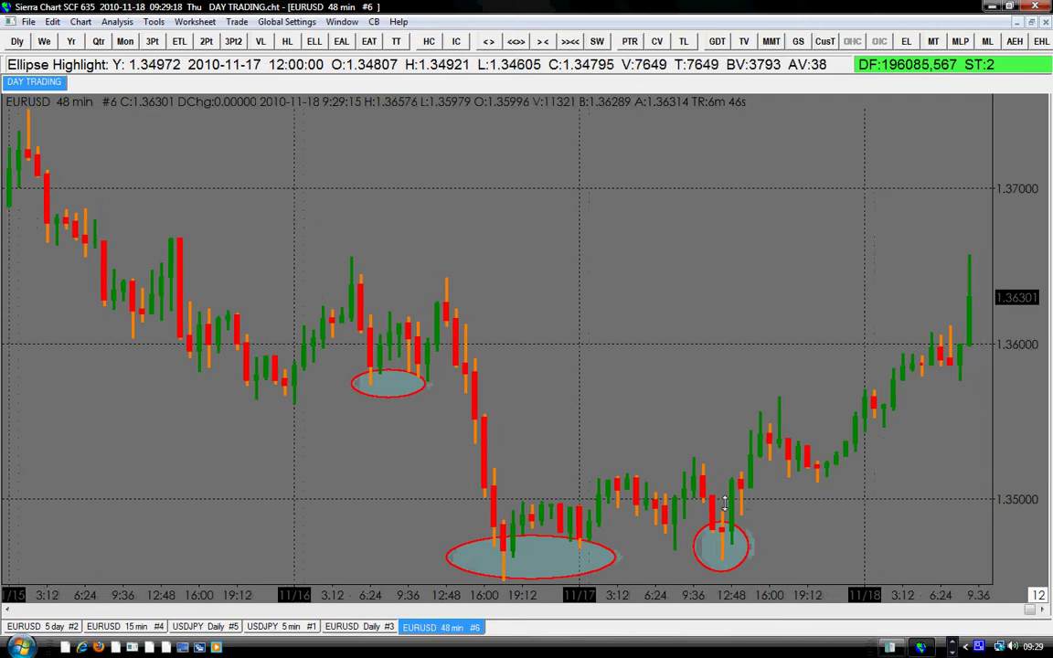
pyautogui.scroll(-3, 712, 456)
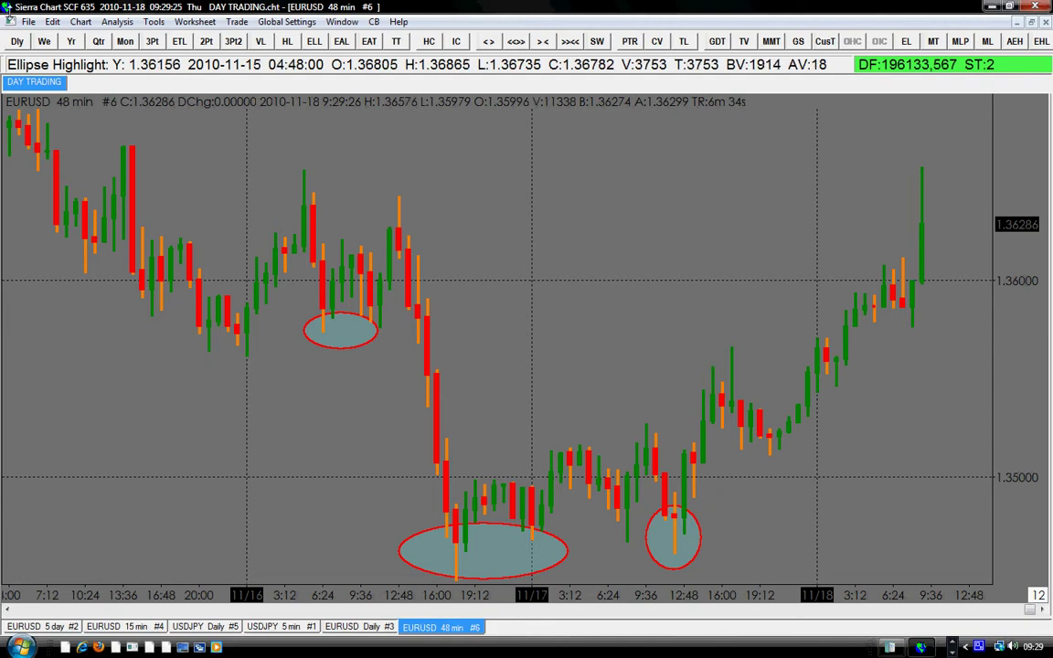
pyautogui.scroll(10, 347, 407)
pyautogui.scroll(10, 347, 407)
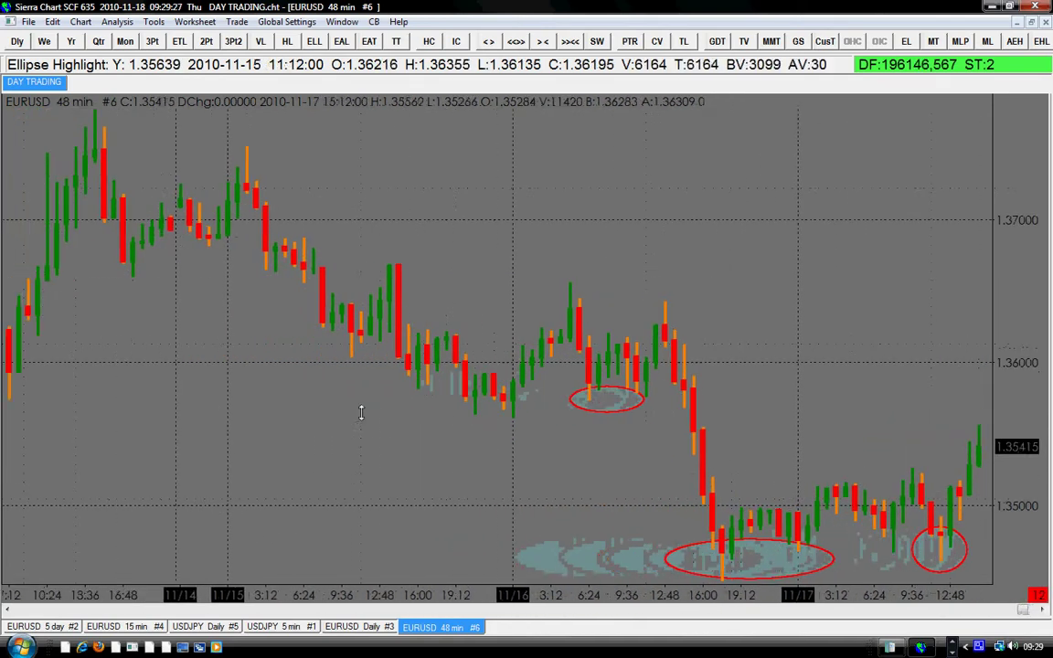
pyautogui.scroll(2, 385, 403)
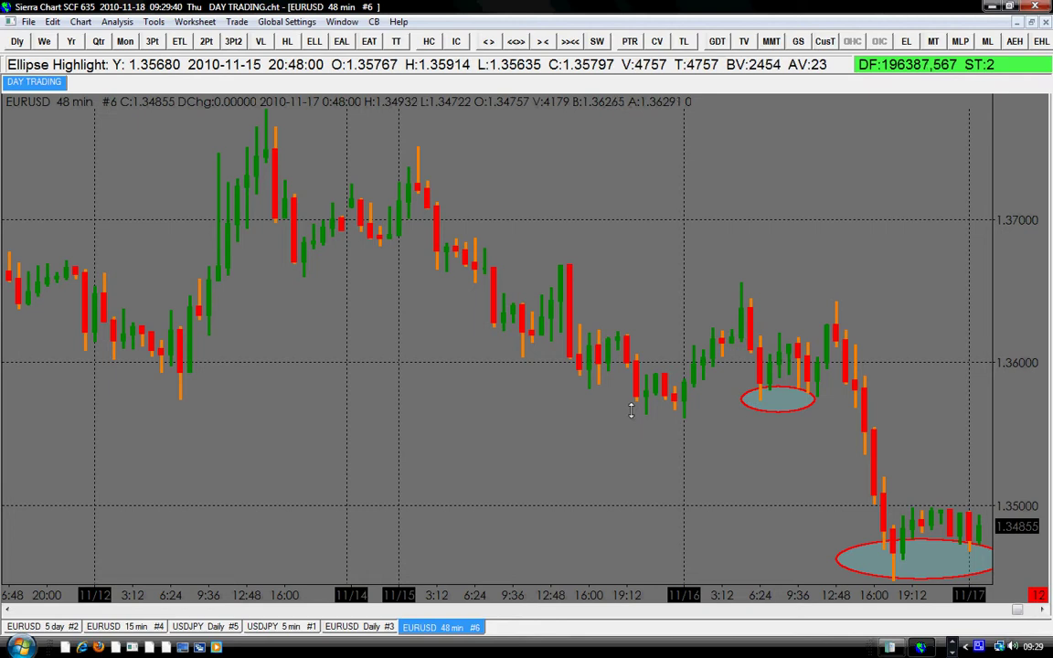
pyautogui.click(657, 41)
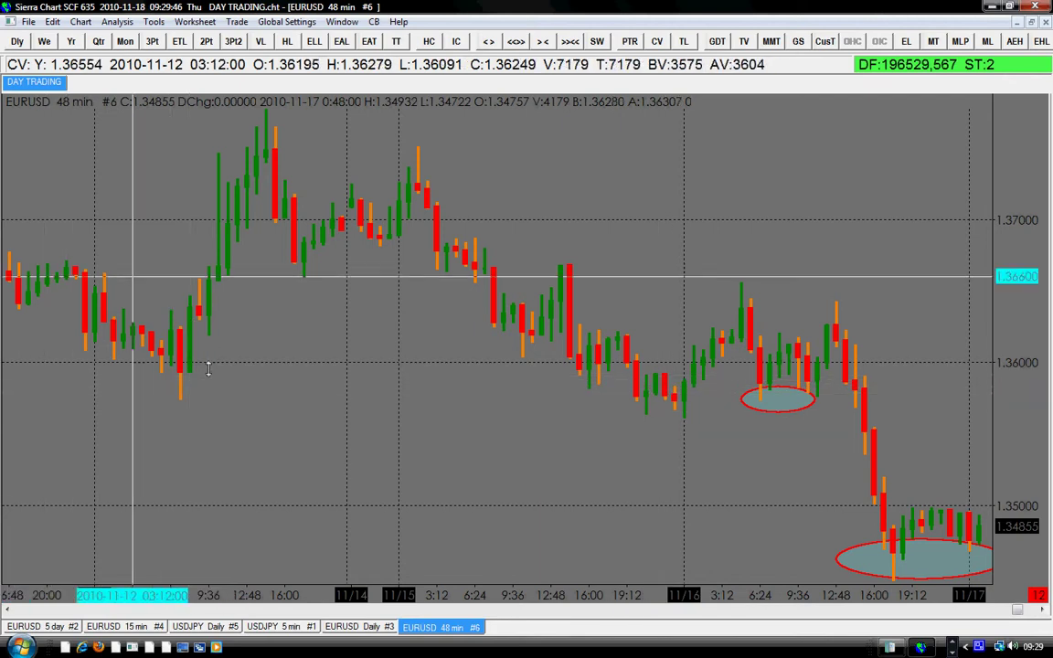
pyautogui.click(630, 41)
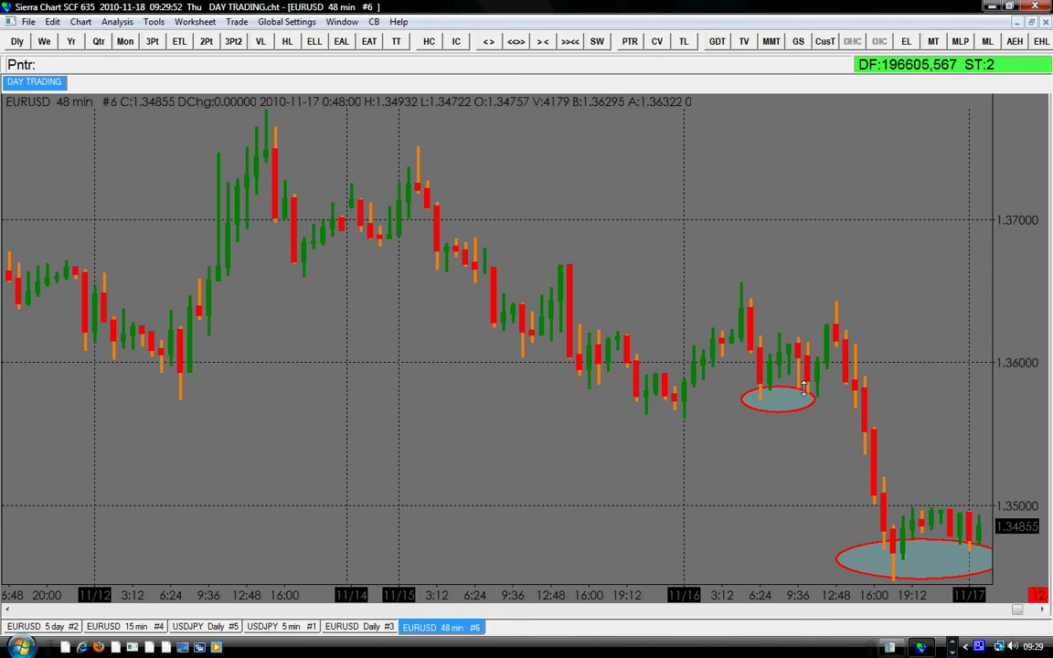
pyautogui.click(656, 42)
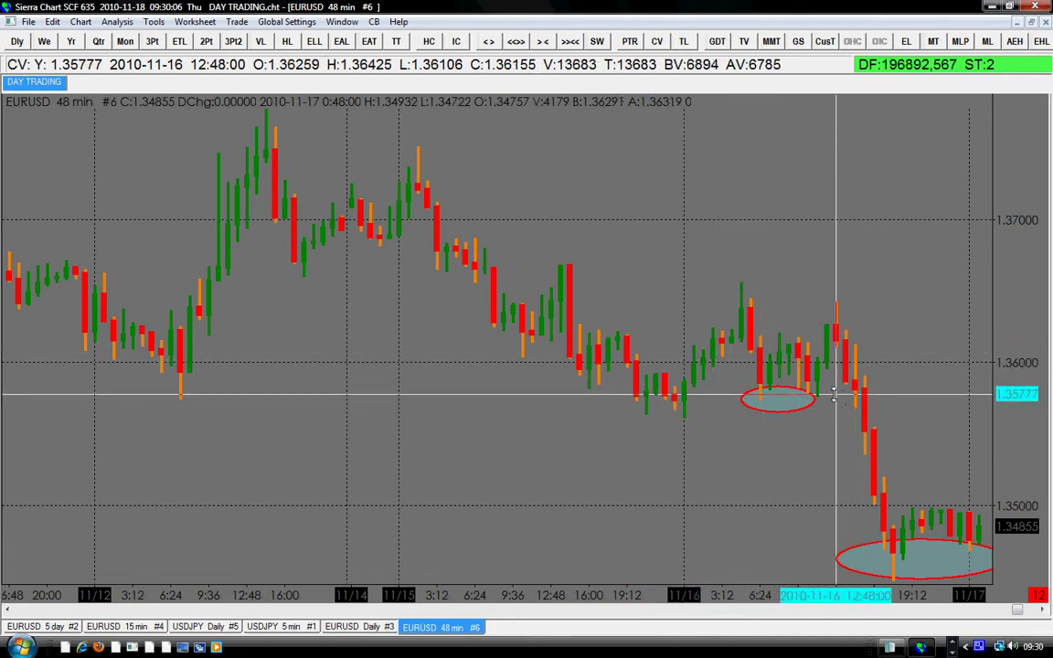
pyautogui.moveTo(1041, 611); pyautogui.dragTo(1040, 611)
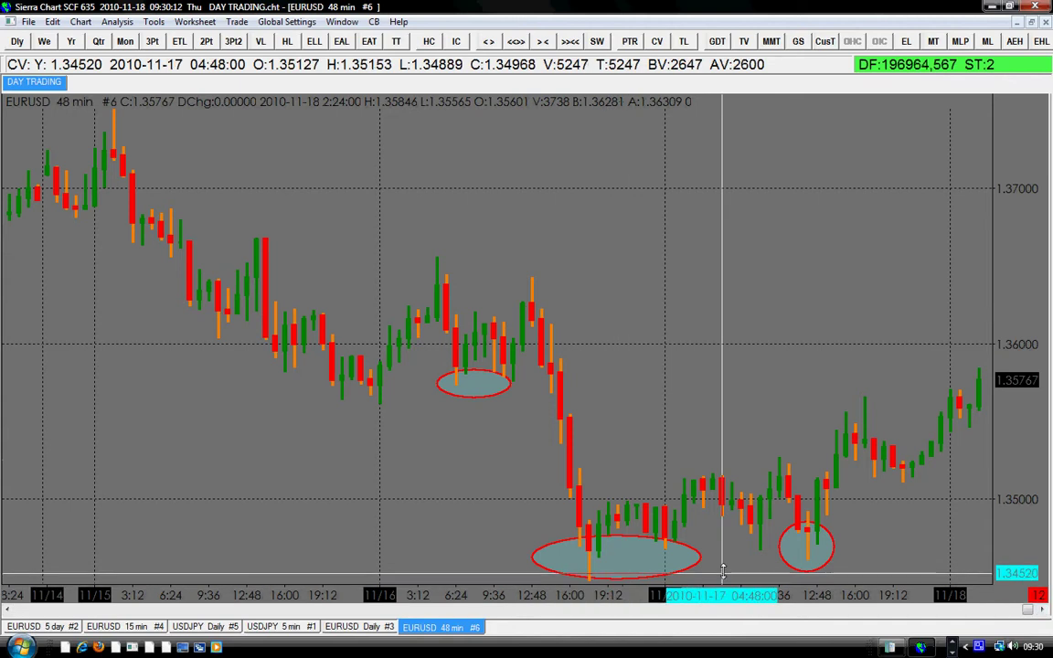
pyautogui.scroll(1, 665, 544)
pyautogui.scroll(-2, 536, 429)
pyautogui.scroll(-2, 512, 470)
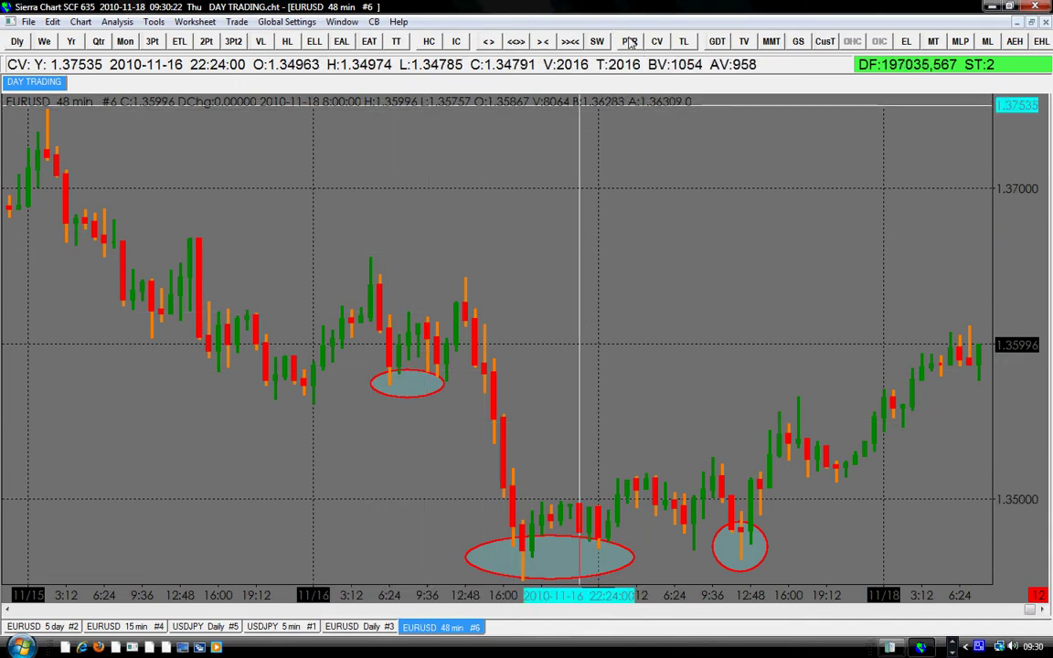
pyautogui.press('Escape')
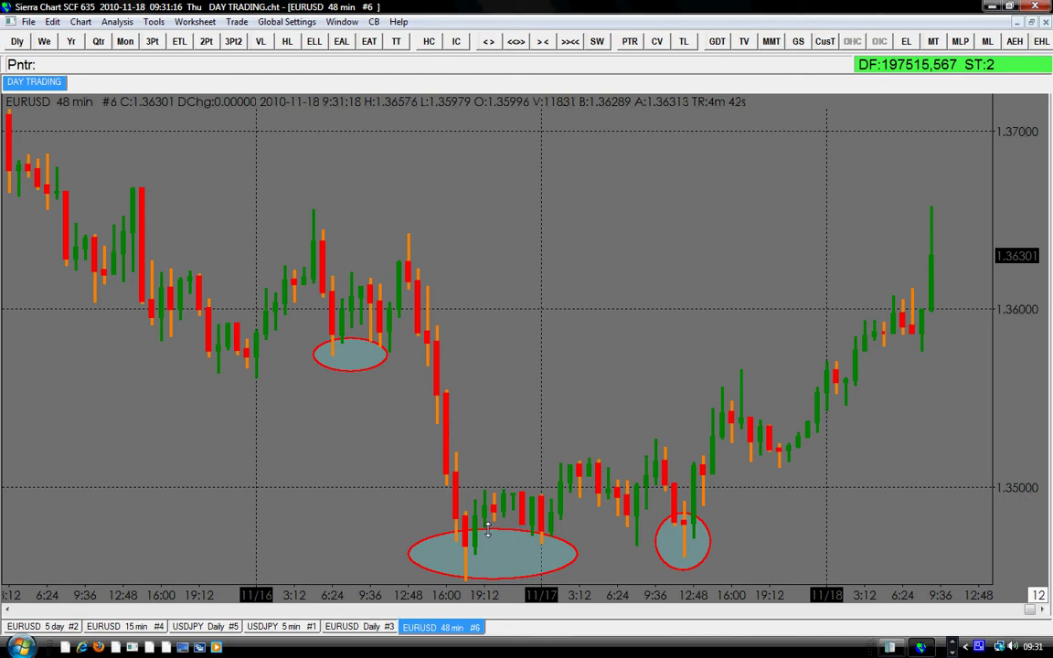
# - Draw a descending trendline from the 11/16 12:48 high across the 11/17 high before the third highlighted low, extending down towards 11/18
pyautogui.hscroll(3, 305, 457)
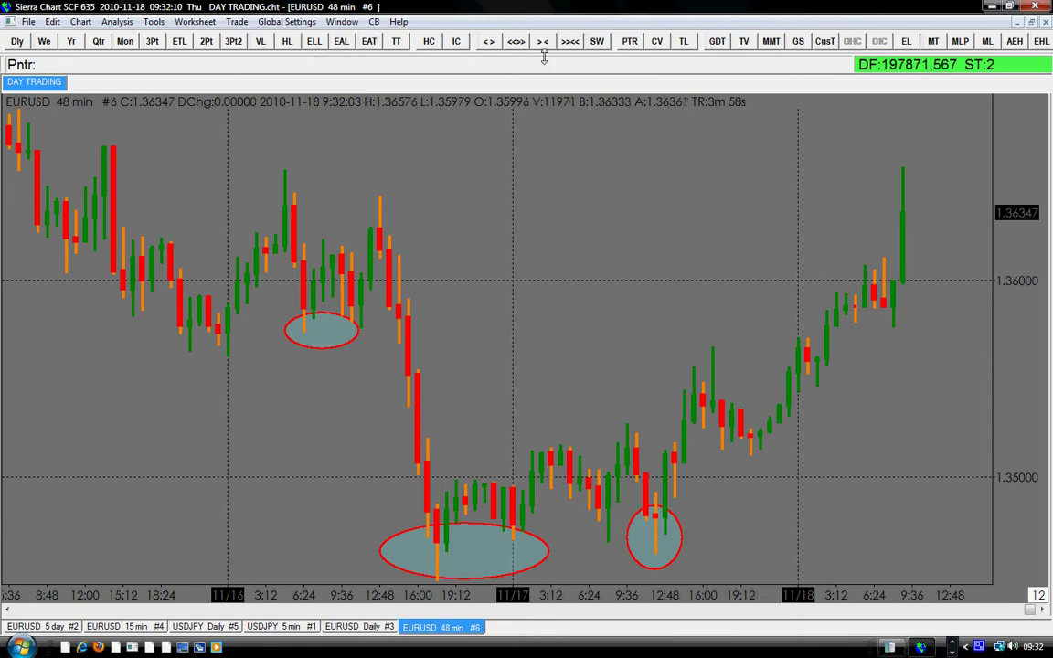
pyautogui.click(681, 41)
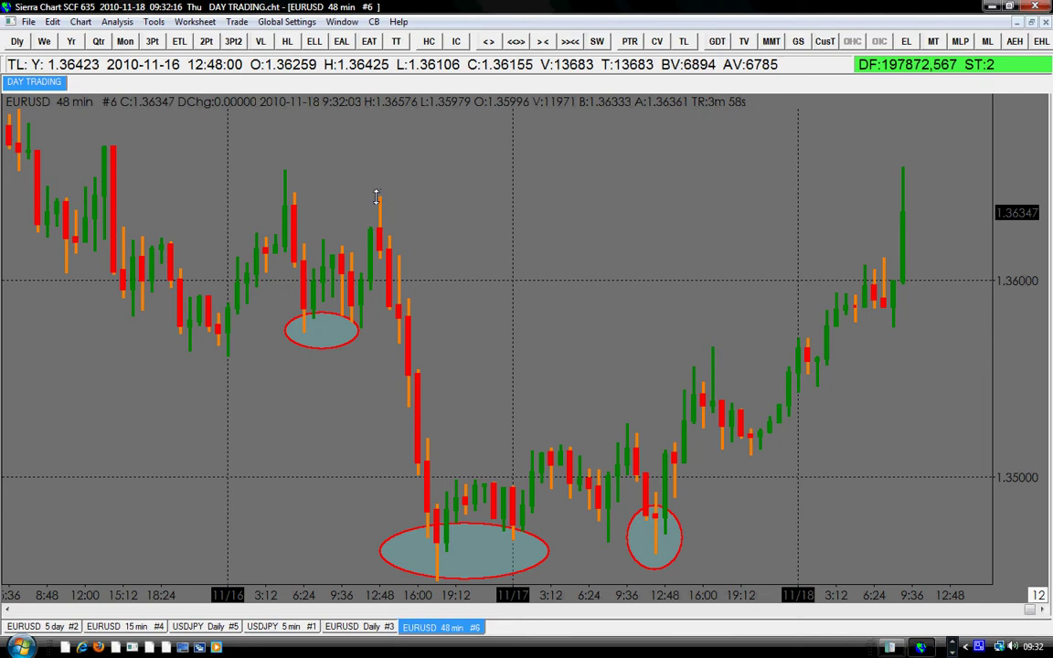
pyautogui.moveTo(378, 195)
pyautogui.mouseDown()
pyautogui.moveTo(451, 282)
pyautogui.moveTo(630, 435)
pyautogui.moveTo(688, 465)
pyautogui.moveTo(787, 571)
pyautogui.mouseUp()
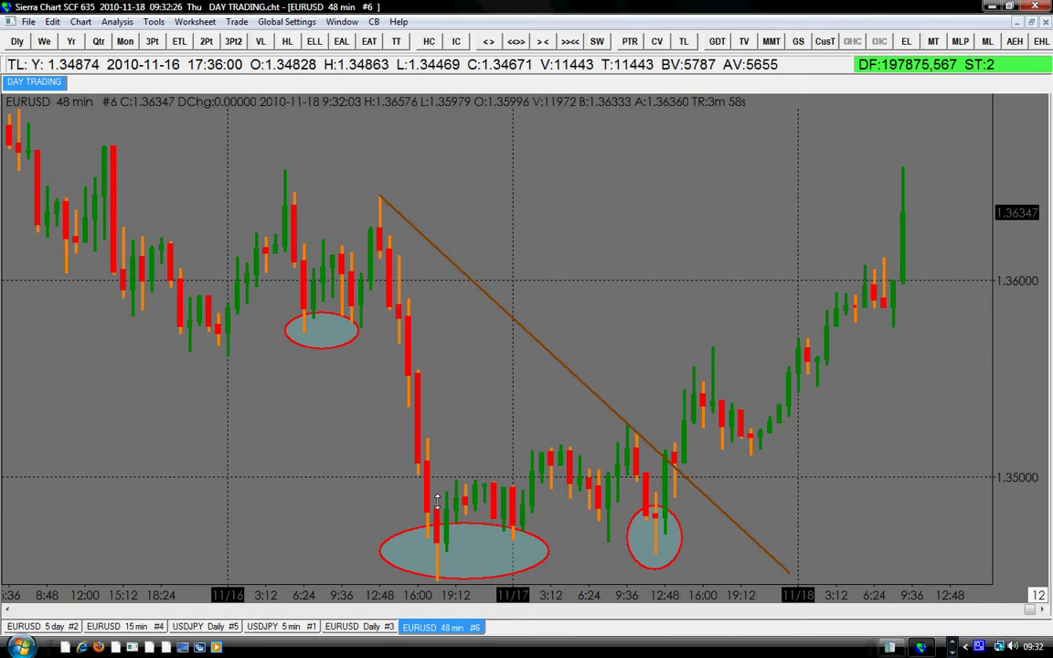
# - Draw a vertical line from the deepest highlighted low, at the 11/16 17:36 candle, up to the descending trendline
pyautogui.moveTo(437, 512); pyautogui.dragTo(438, 277)
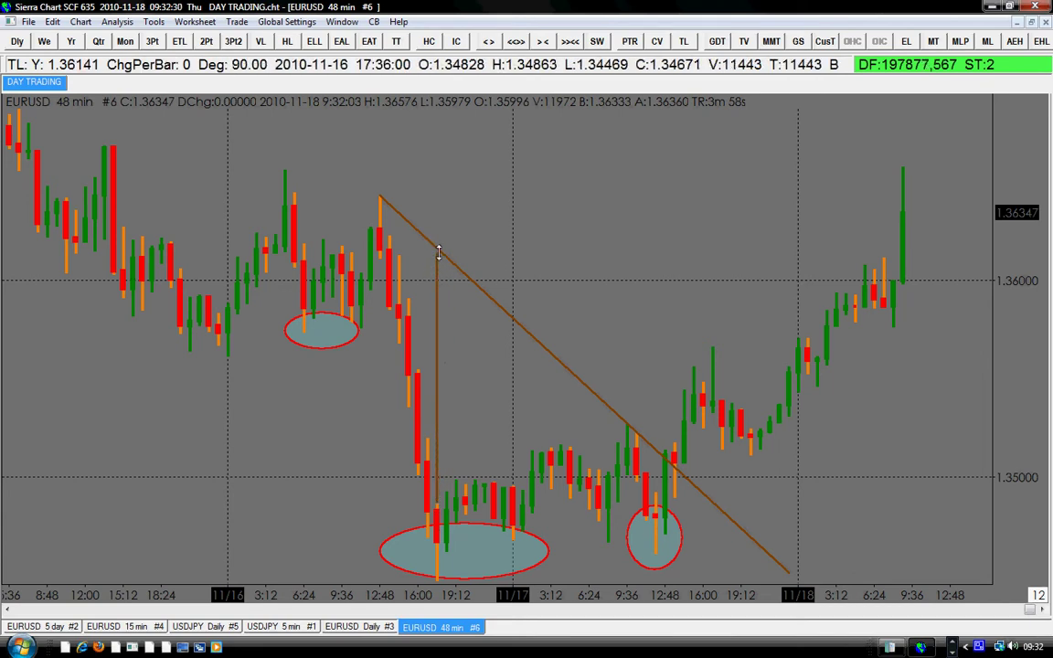
pyautogui.moveTo(439, 250); pyautogui.dragTo(438, 250)
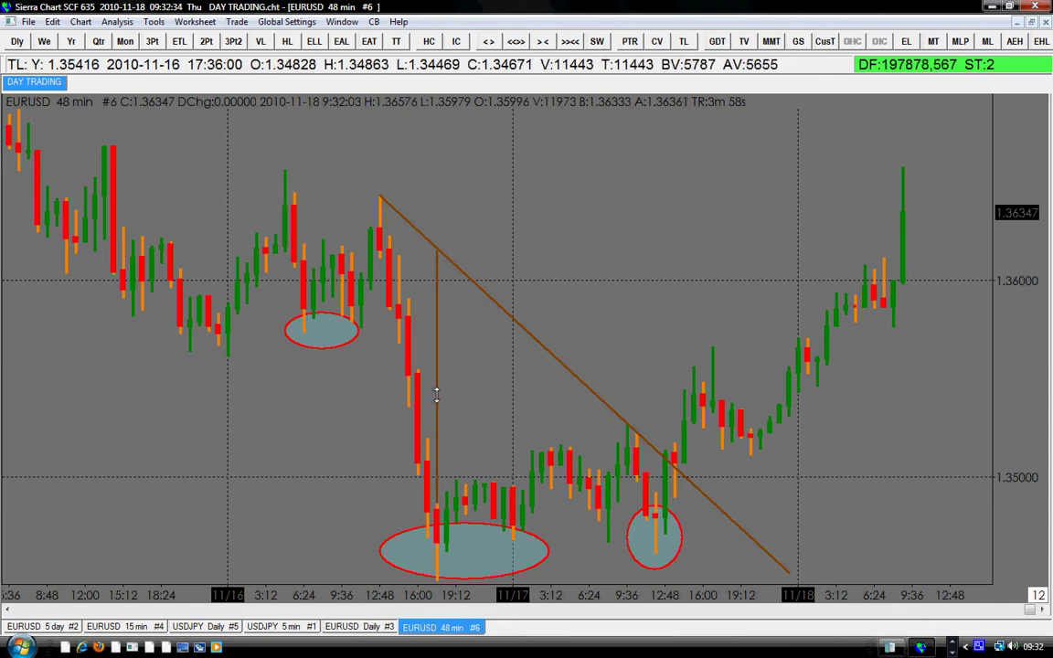
# - Copy the vertical measuring line and place the copy at the 11/17 13:36 candle, rising from the trendline breakout
pyautogui.rightClick(437, 393)
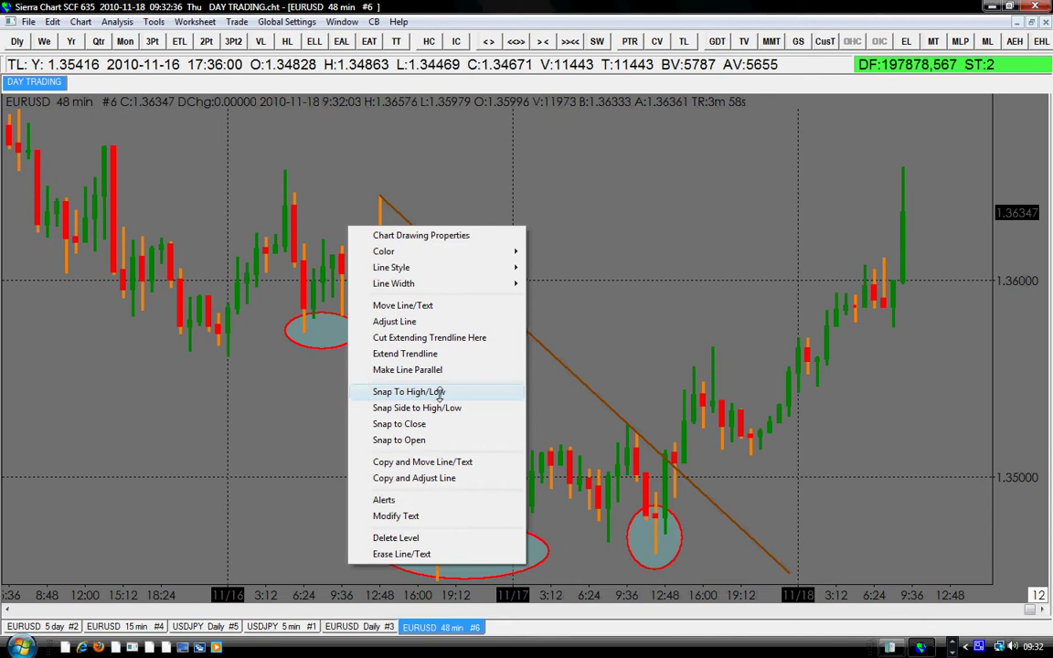
pyautogui.click(430, 461)
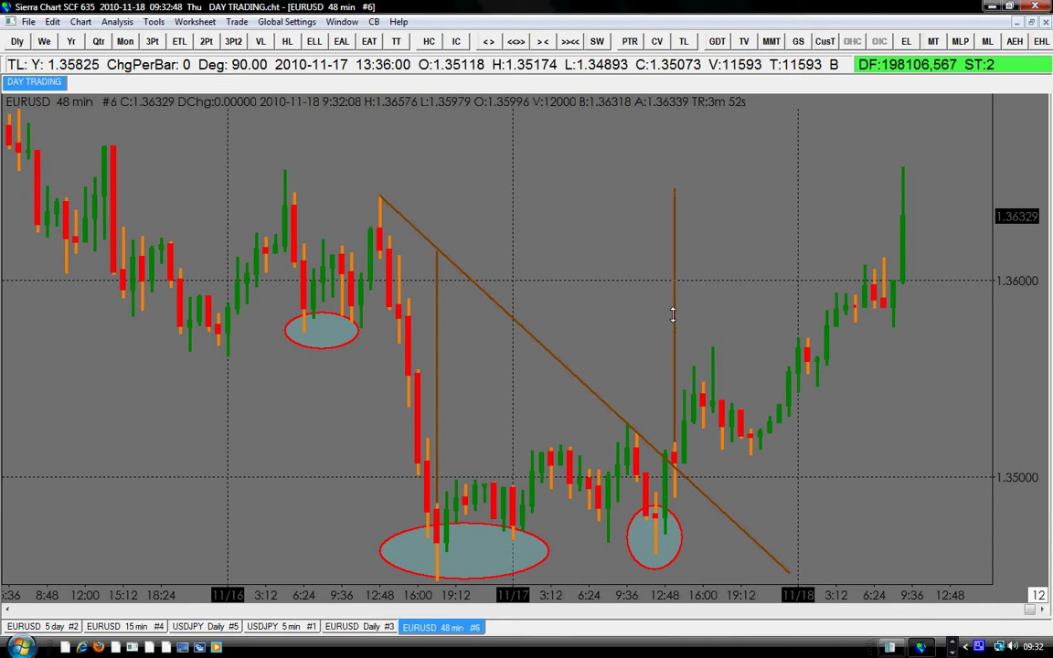
pyautogui.click(672, 314)
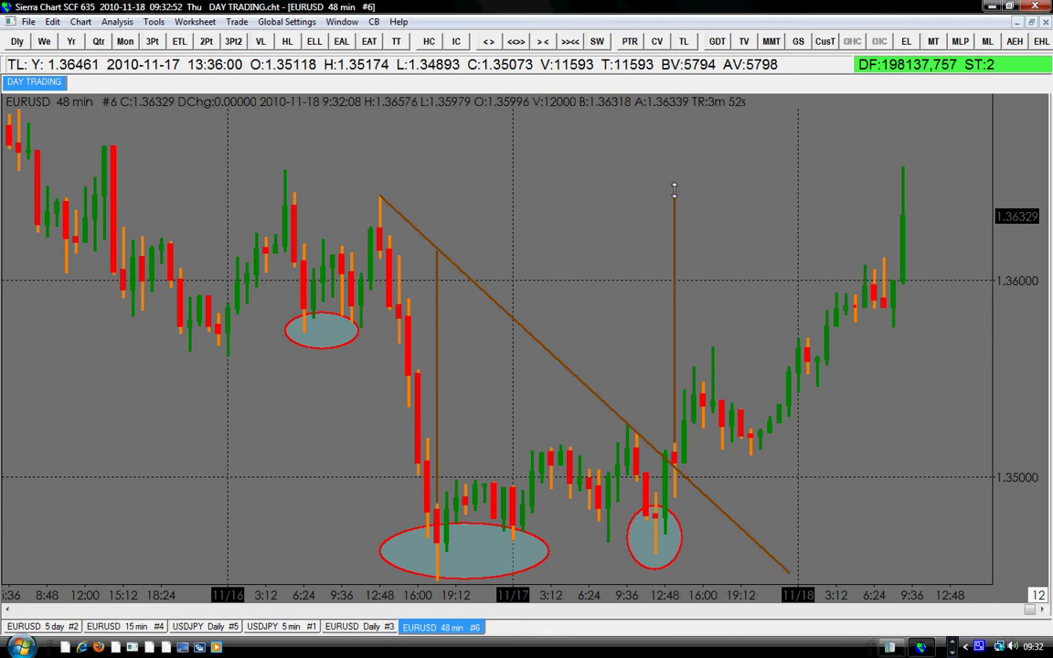
# - Add the text label "target" beside the upper end of the copied vertical line
pyautogui.click(754, 177)
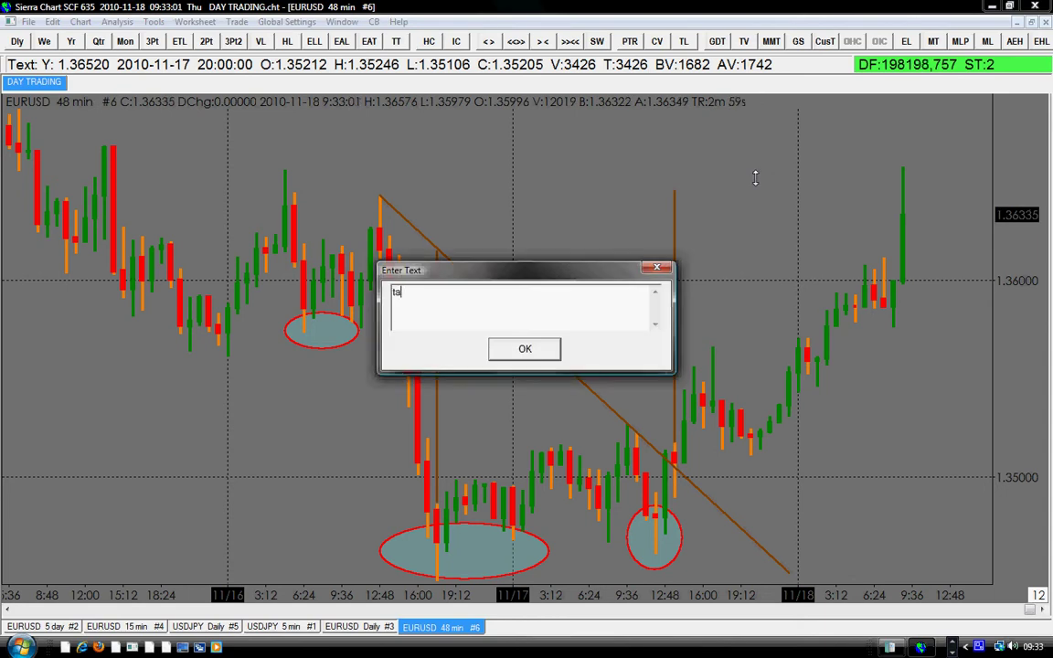
pyautogui.write('target')
pyautogui.click(548, 348)
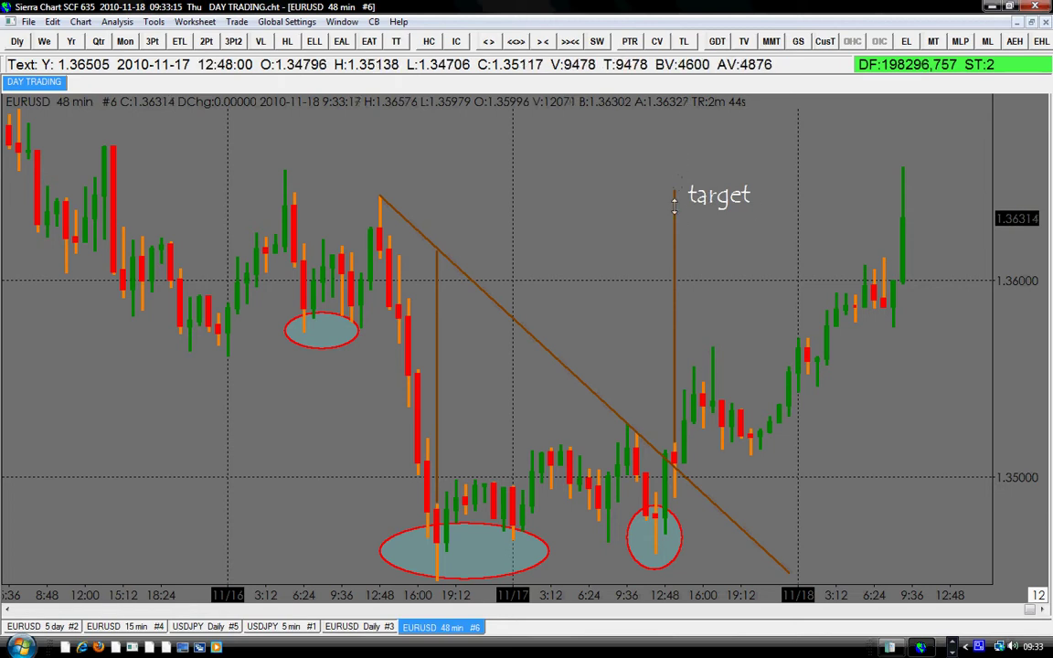
# - Draw a tall ellipse highlight around the upper end of the copied vertical line, beside the target label
pyautogui.click(154, 21)
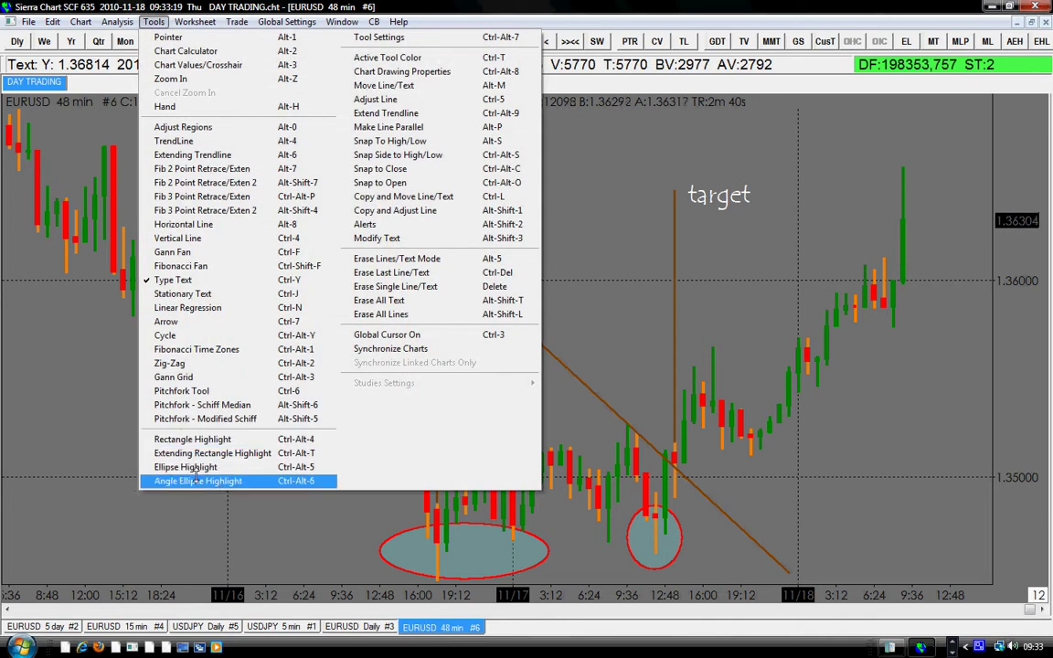
pyautogui.click(191, 467)
pyautogui.click(681, 143)
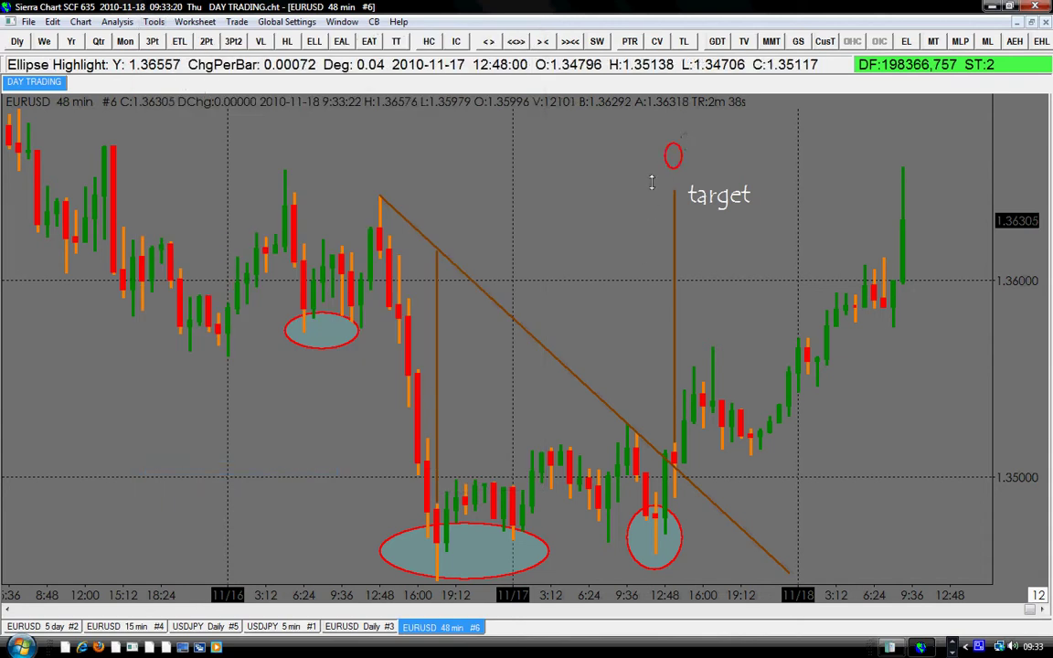
pyautogui.click(645, 204)
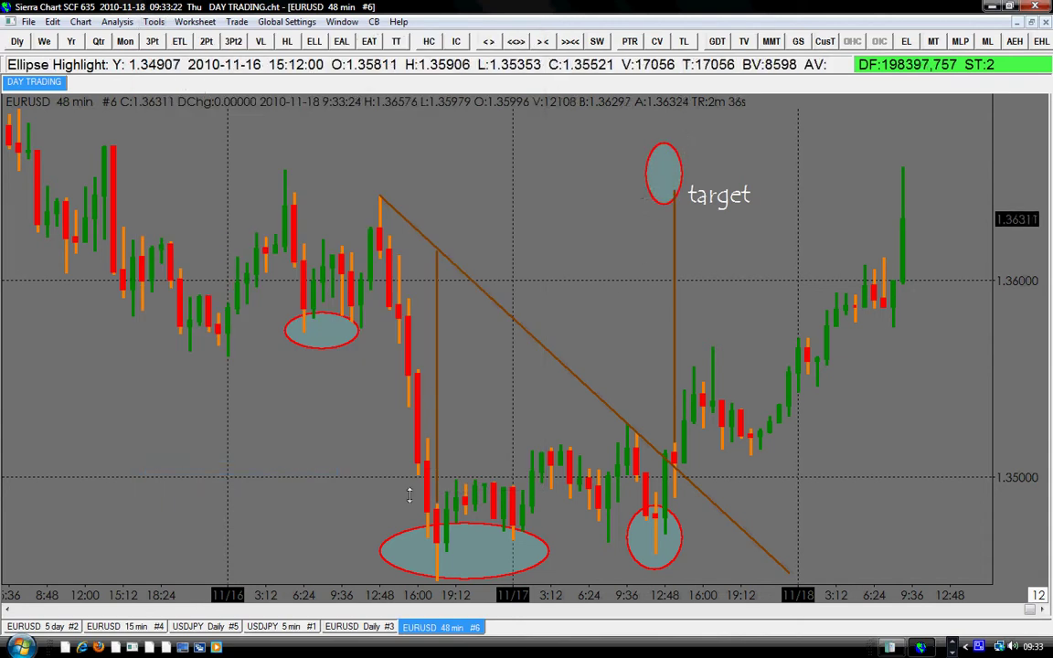
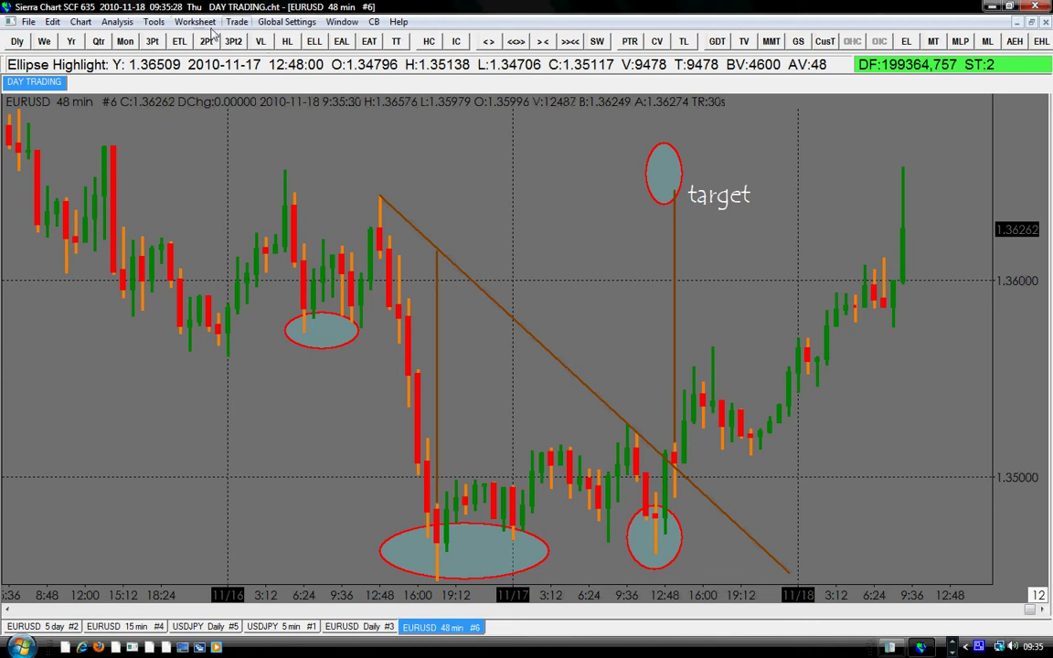
# - Draw a wide ellipse highlight around the high of the latest 11/18 candle
pyautogui.click(155, 23)
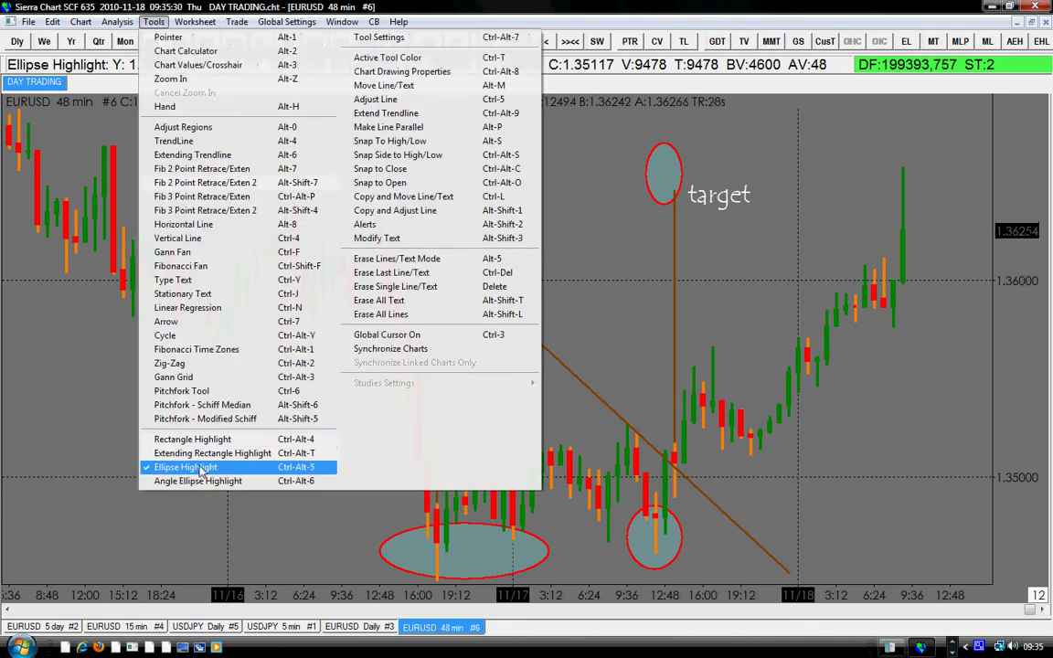
pyautogui.click(518, 27)
pyautogui.moveTo(911, 168)
pyautogui.mouseDown()
pyautogui.moveTo(929, 176)
pyautogui.moveTo(846, 195)
pyautogui.mouseUp()
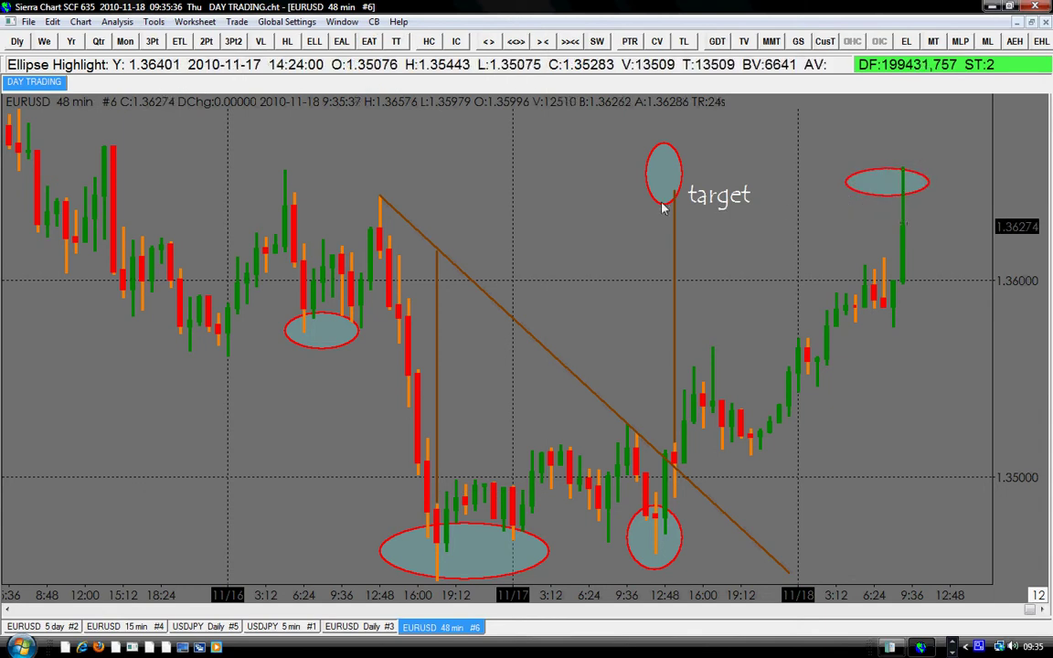
# - Place a horizontal line at 1.36453, level with the upper end of the copied vertical line
pyautogui.click(286, 42)
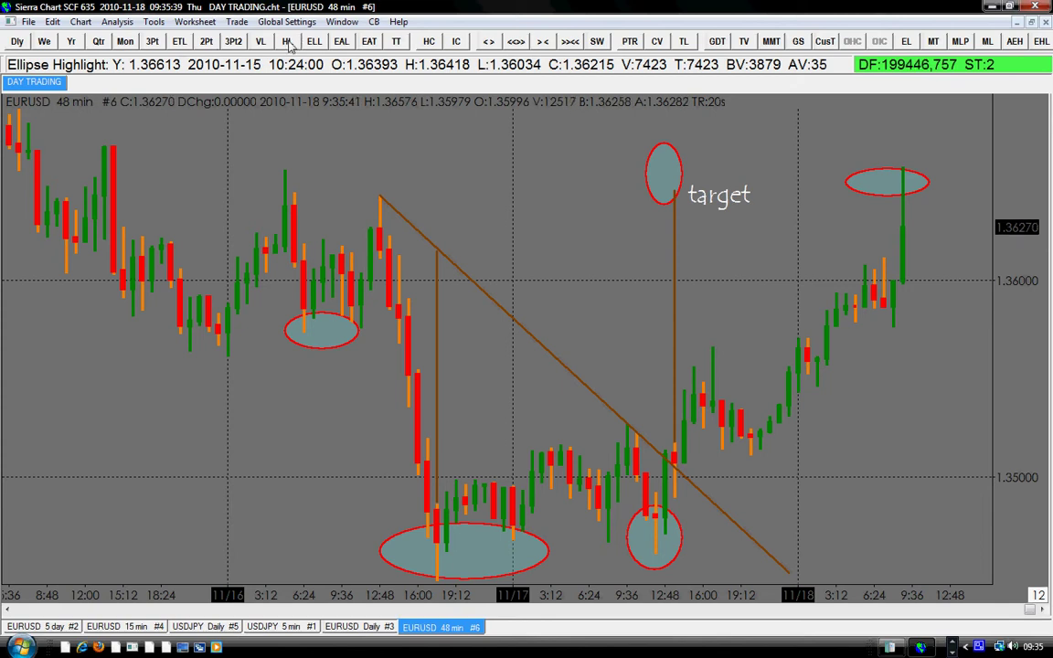
pyautogui.click(675, 193)
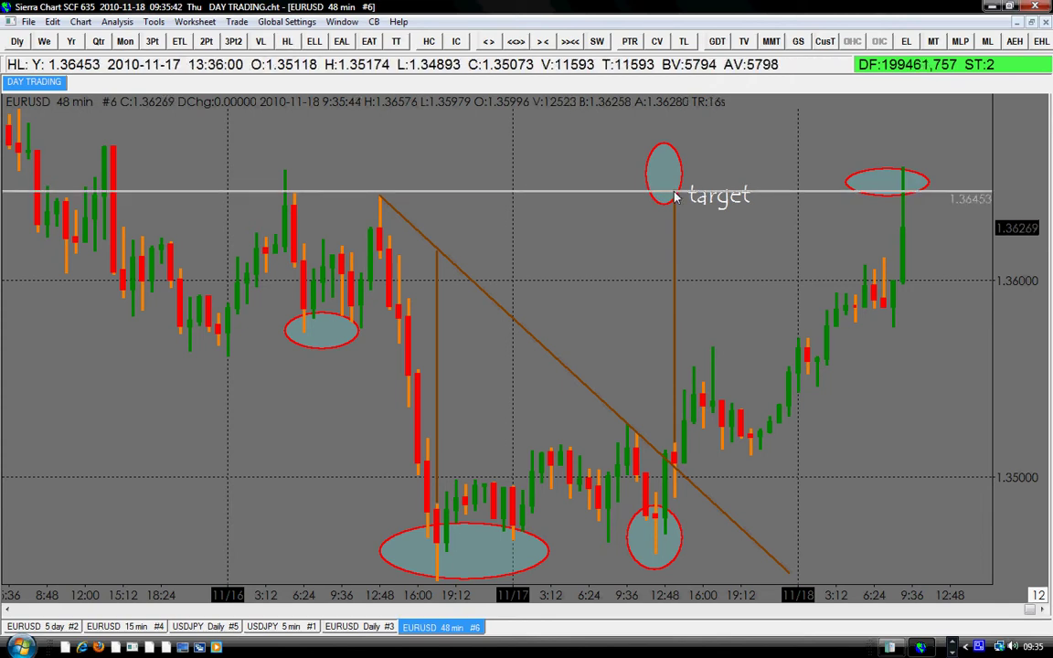
# - Change the colour of the horizontal line at 1.36453 to red
pyautogui.rightClick(466, 191)
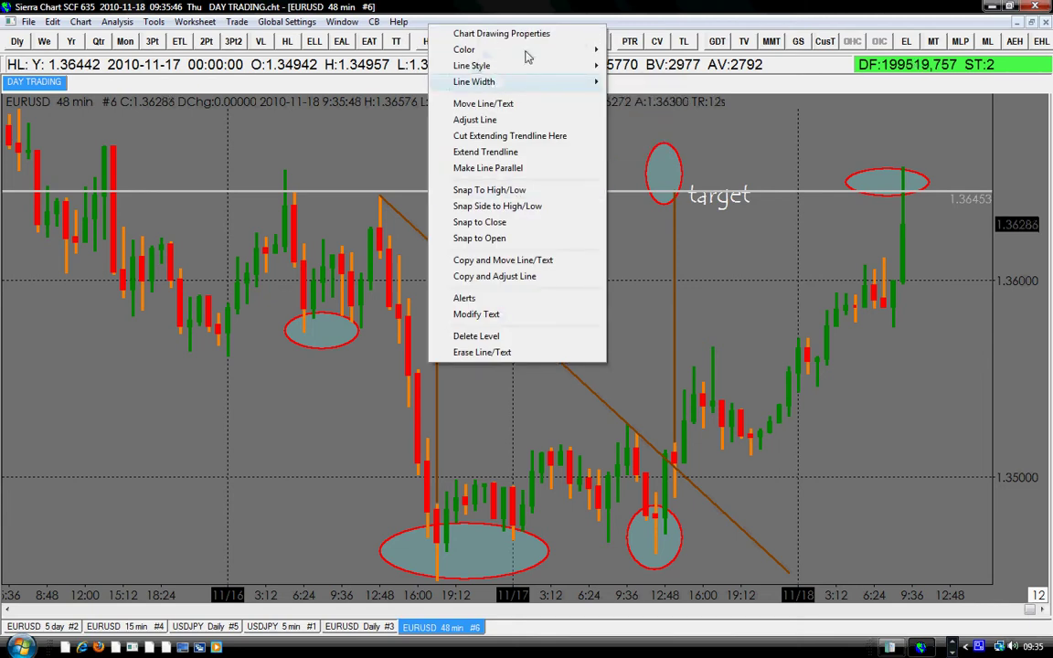
pyautogui.moveTo(566, 49)
pyautogui.click(640, 65)
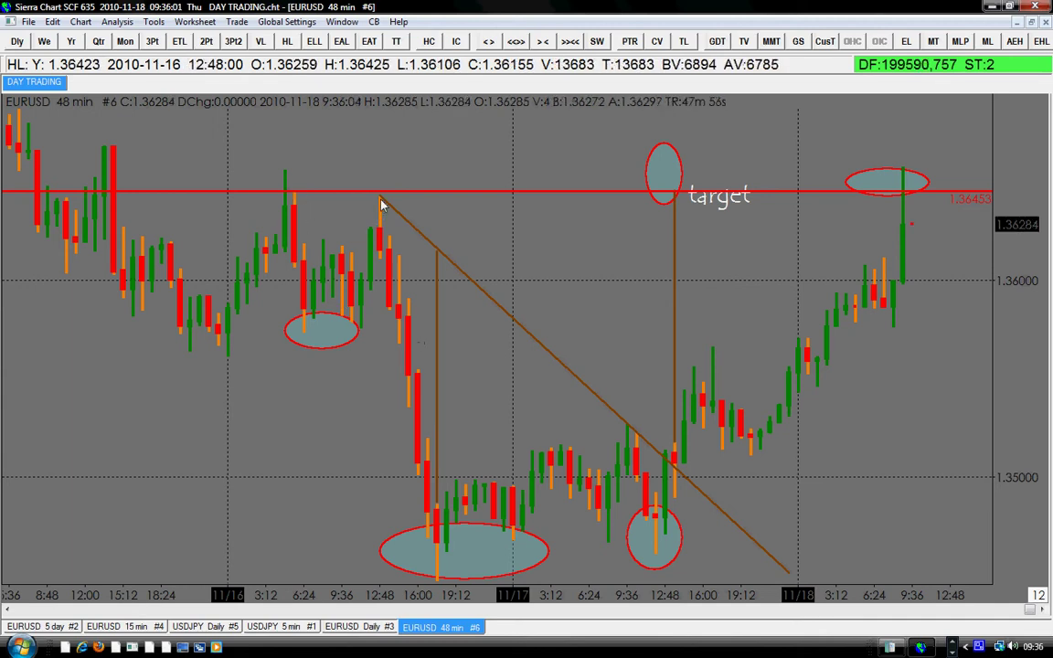
# - Draw ellipse highlights around the three earlier 11/15 and 11/16 highs that meet the red 1.36453 line
pyautogui.click(153, 21)
pyautogui.click(221, 472)
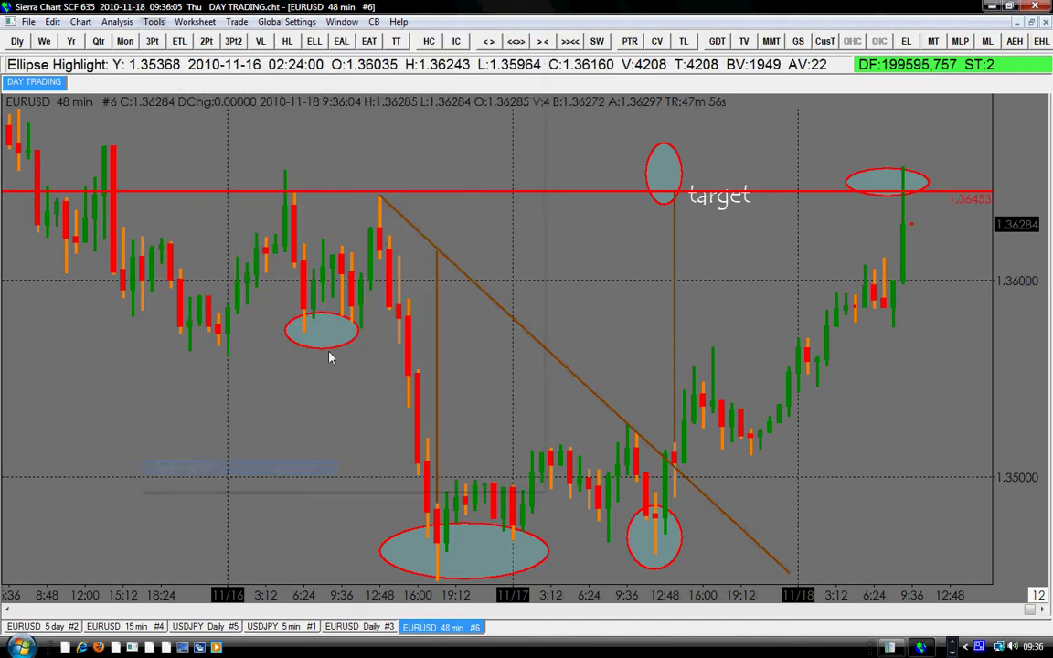
pyautogui.moveTo(374, 179); pyautogui.dragTo(373, 228)
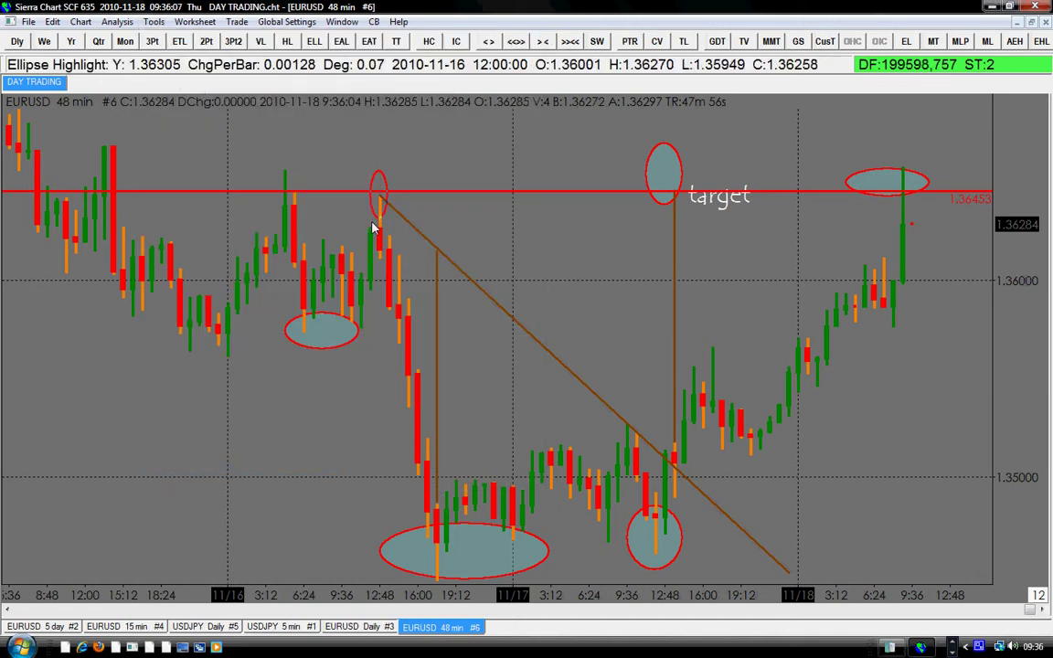
pyautogui.moveTo(284, 172); pyautogui.dragTo(274, 212)
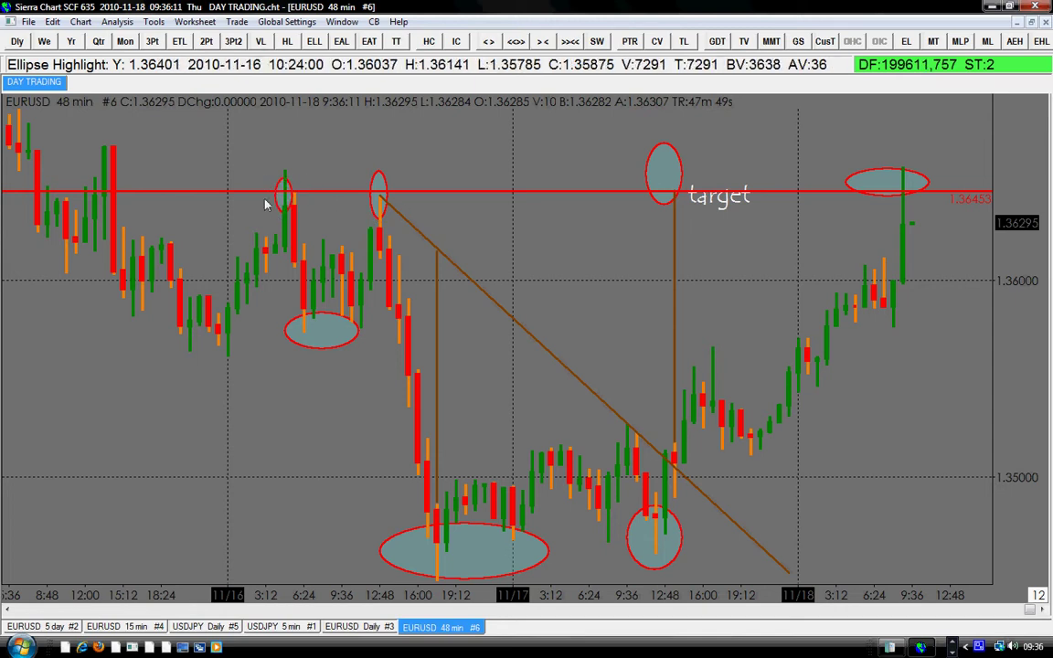
pyautogui.moveTo(116, 151); pyautogui.dragTo(82, 217)
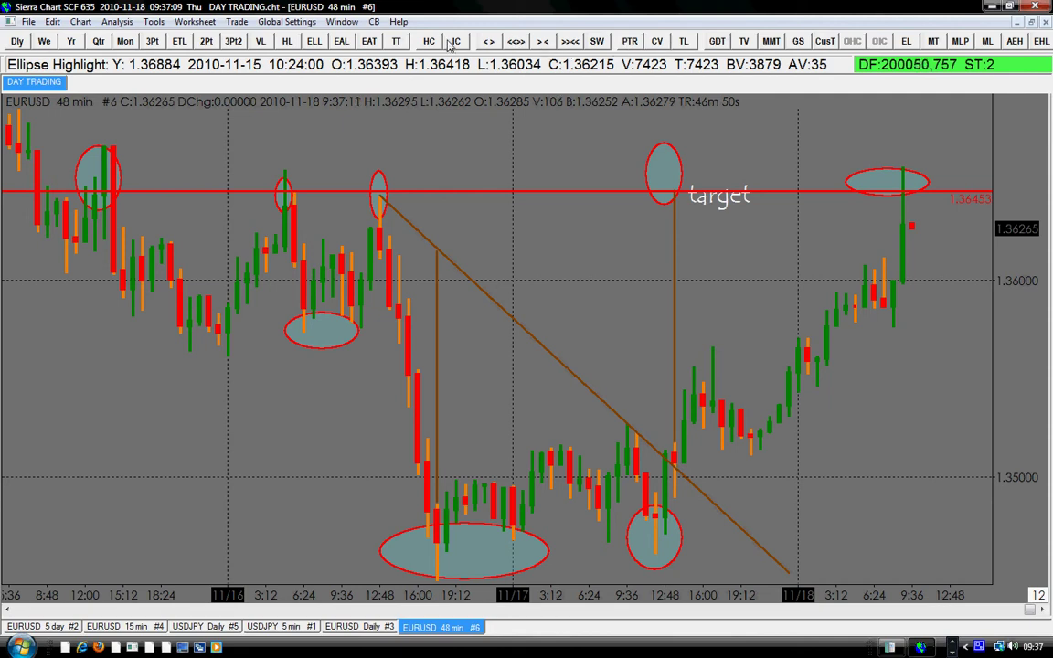
# - Place horizontal lines at 1.35725, level with the left shoulder low, and at 1.35156, level with the early 11/17 highs
pyautogui.click(287, 42)
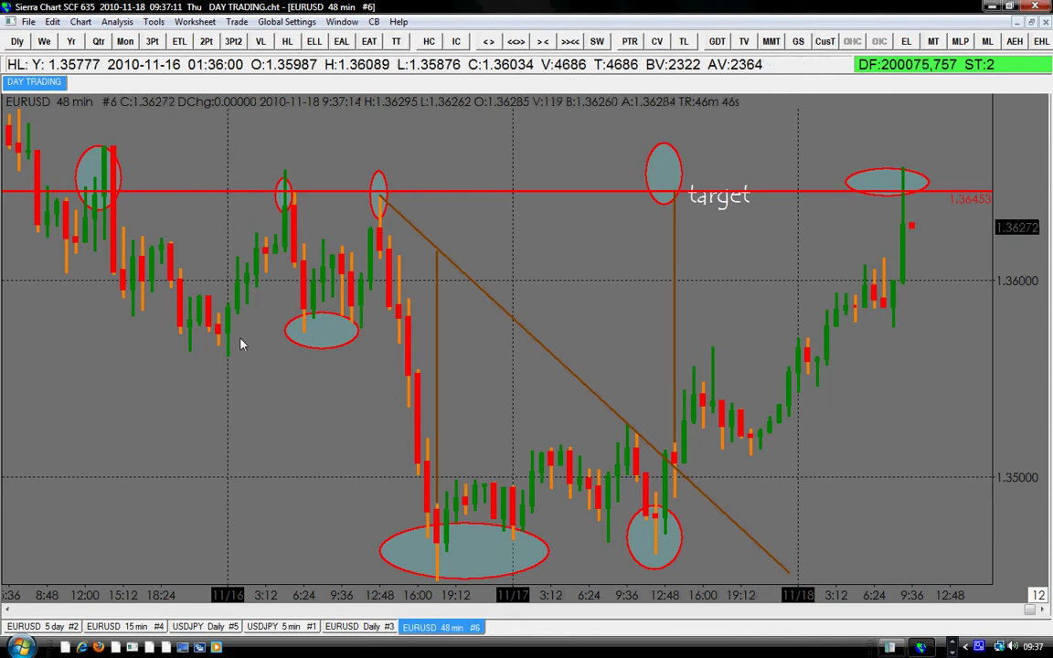
pyautogui.click(204, 340)
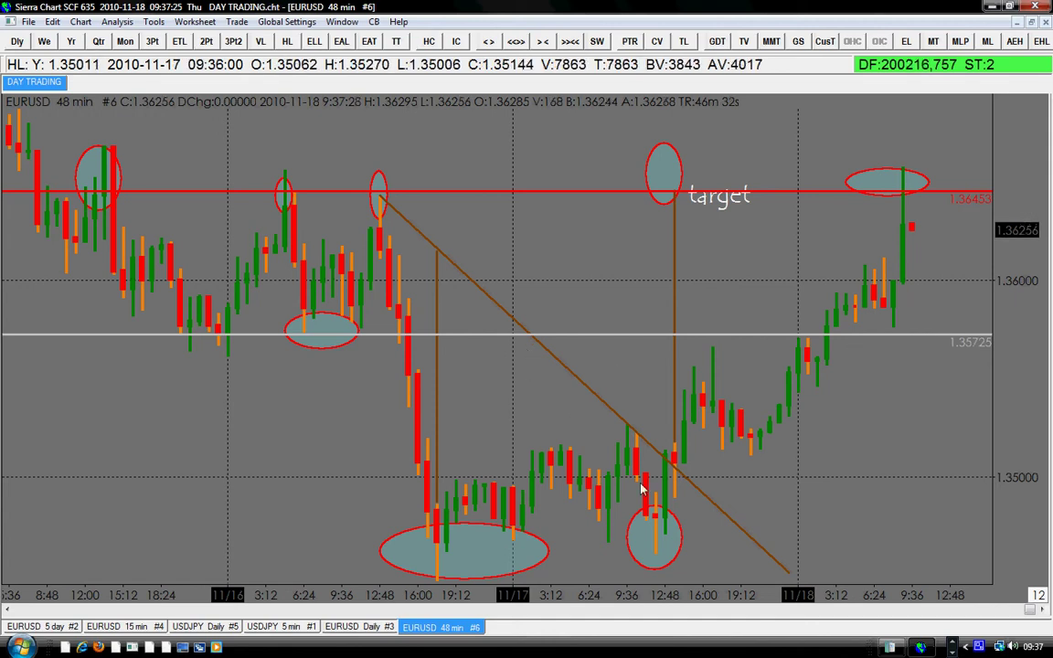
pyautogui.click(549, 451)
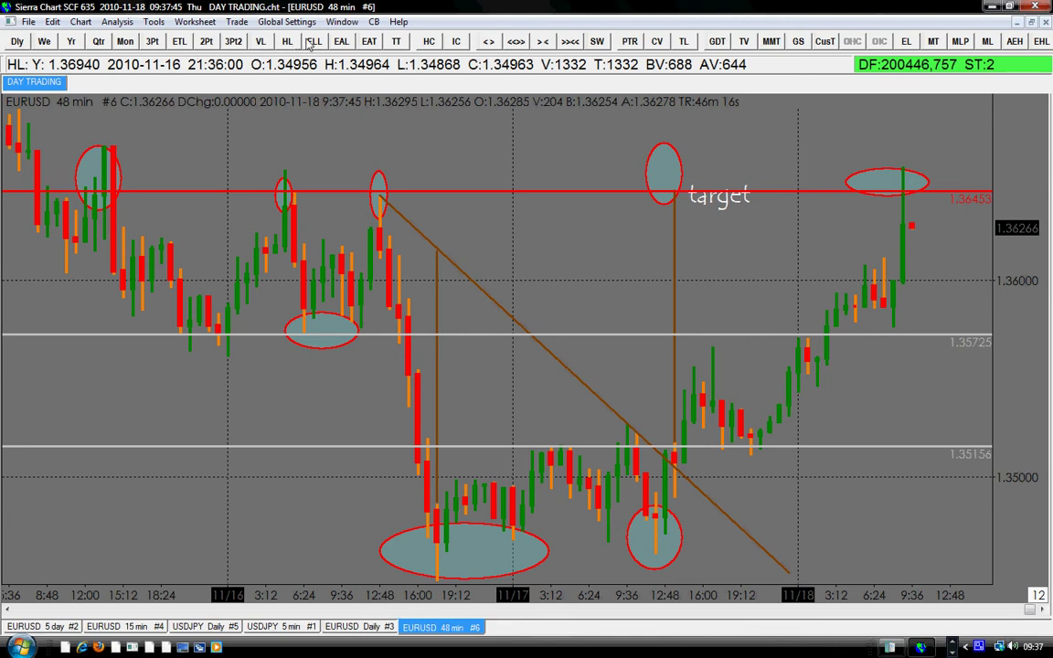
# - Draw a short descending trendline from the late 11/17 swing high down along the pullback to the 1.35156 line
pyautogui.click(678, 42)
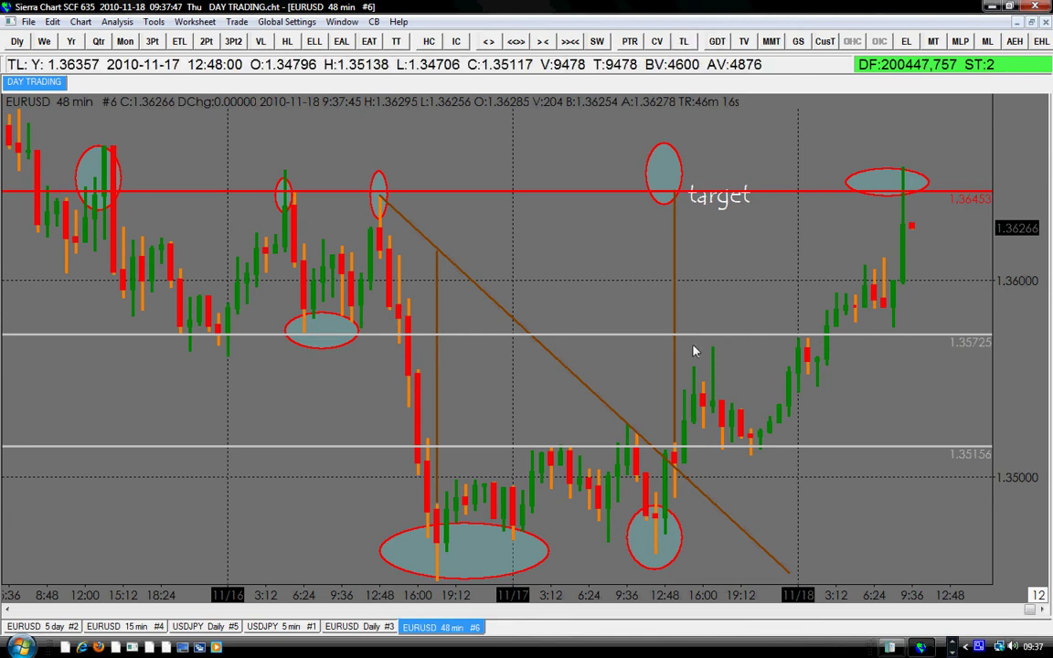
pyautogui.moveTo(707, 350)
pyautogui.mouseDown()
pyautogui.moveTo(793, 457)
pyautogui.moveTo(772, 446)
pyautogui.moveTo(736, 377)
pyautogui.moveTo(722, 385)
pyautogui.moveTo(726, 358)
pyautogui.moveTo(788, 446)
pyautogui.mouseUp()
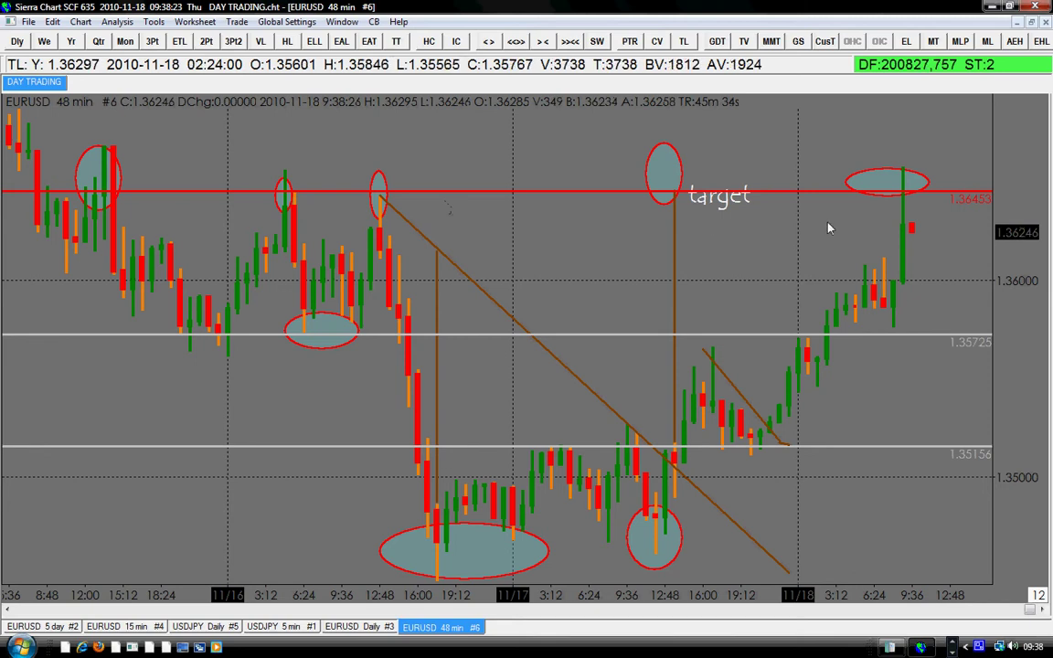
pyautogui.scroll(-3, 777, 242)
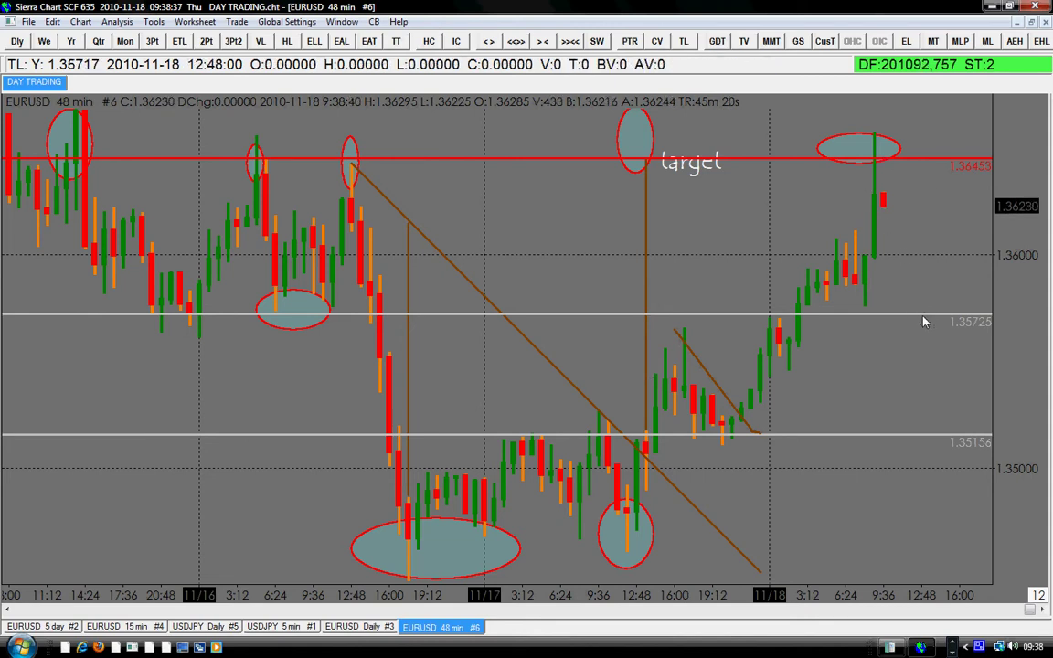
pyautogui.click(921, 647)
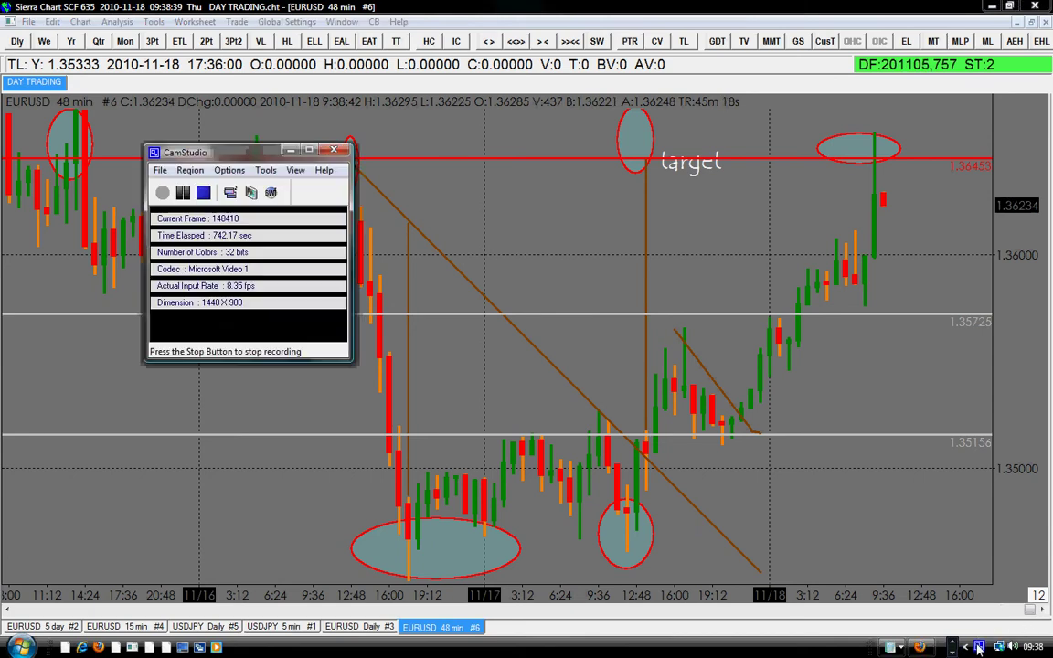
pyautogui.moveTo(228, 152); pyautogui.dragTo(51, 567)
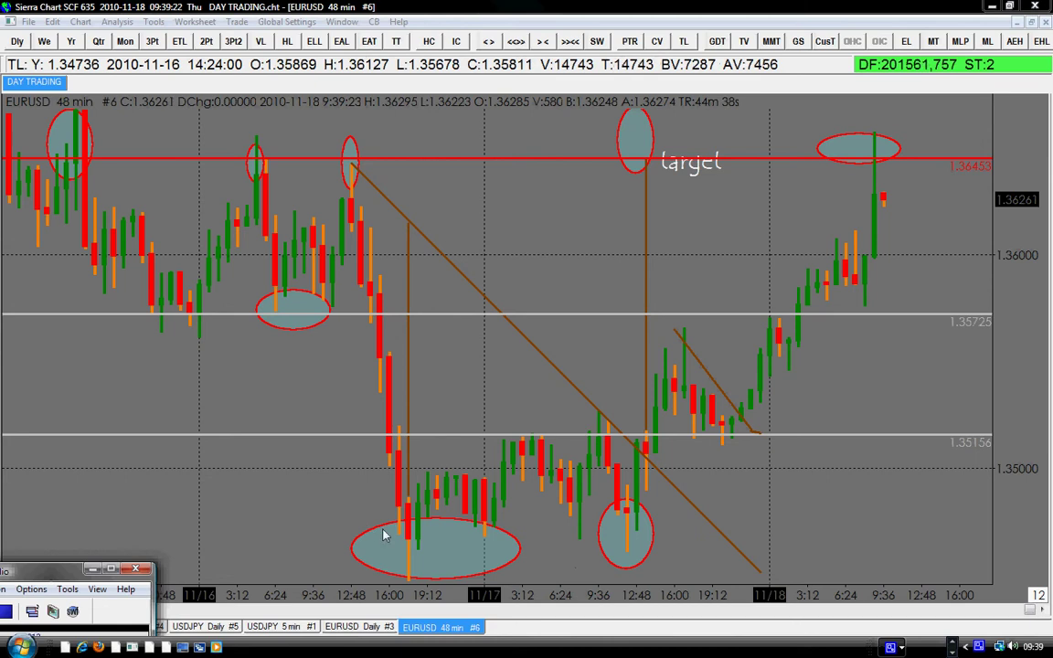
# - Shift the wide ellipse highlight back over the 11/16 head low and place a horizontal line at 1.34722
pyautogui.click(687, 43)
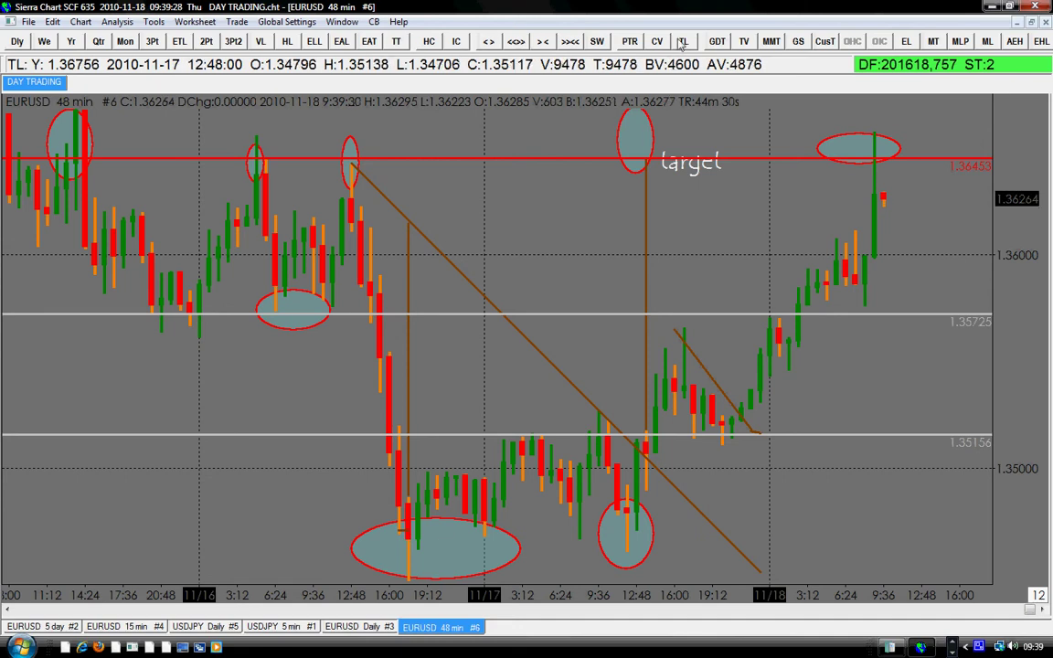
pyautogui.click(287, 43)
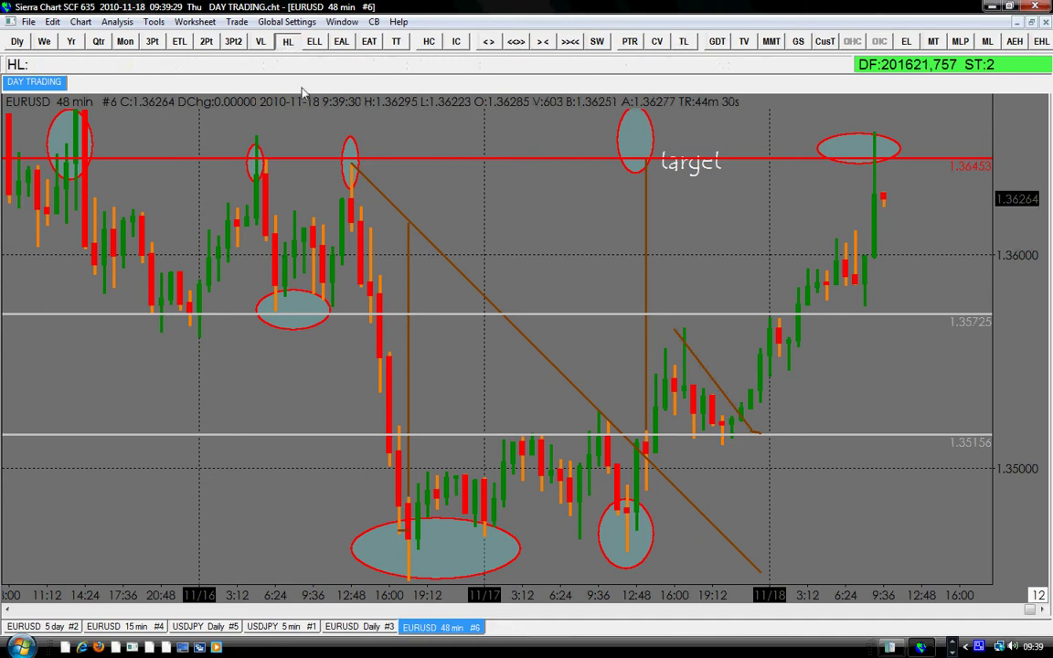
pyautogui.moveTo(395, 479); pyautogui.dragTo(398, 548)
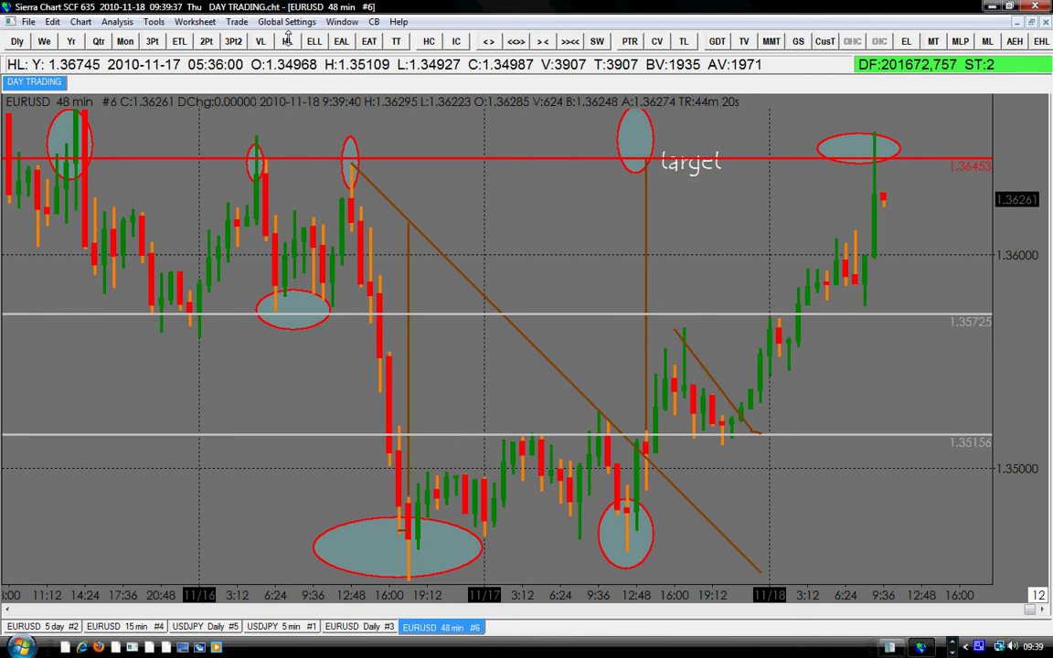
pyautogui.click(240, 529)
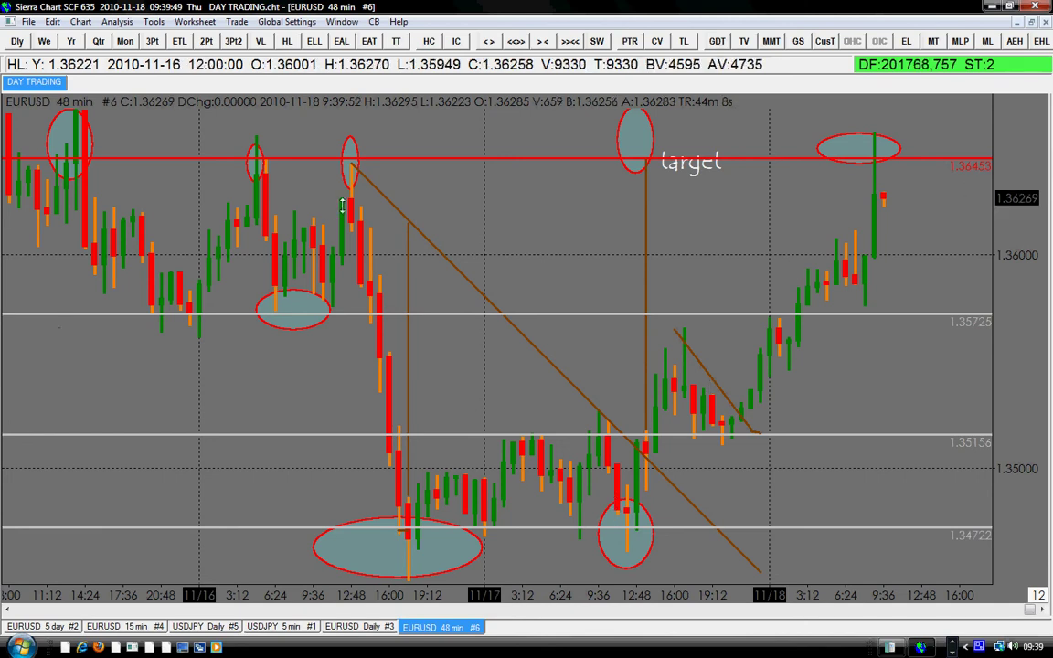
# - Draw an arrow from the 11/16 12:48 high down to the wide ellipse around the head low
pyautogui.click(154, 21)
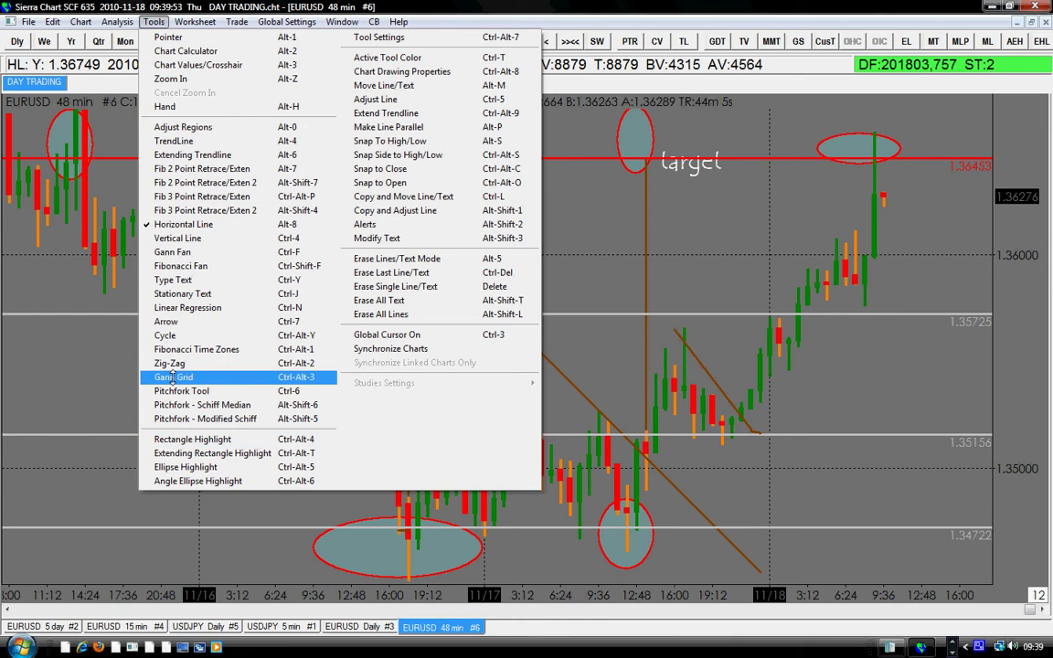
pyautogui.click(165, 322)
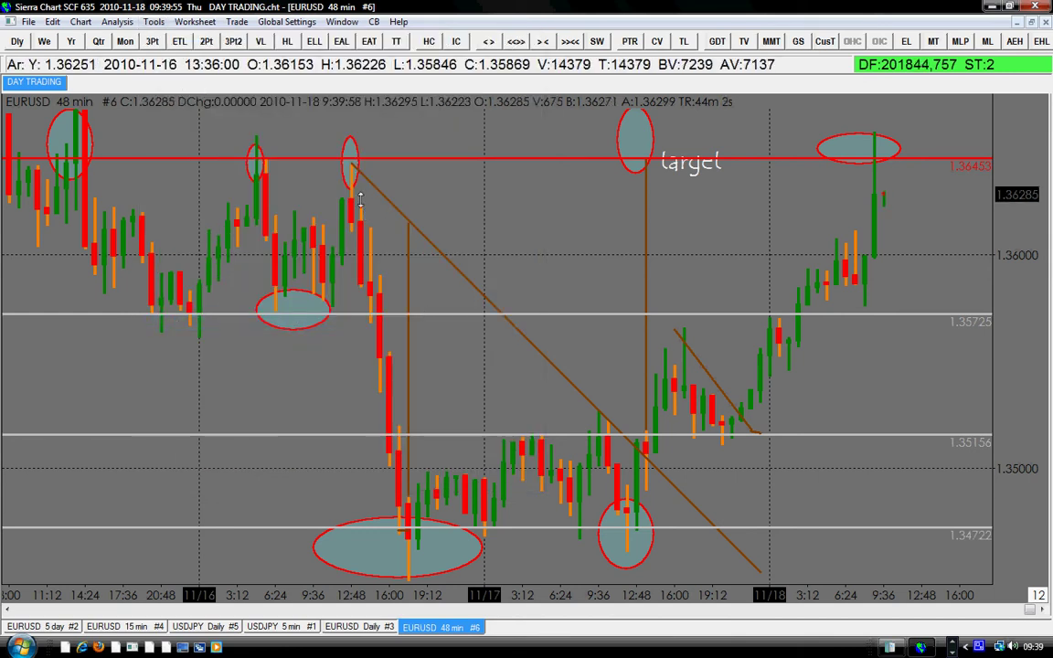
pyautogui.click(354, 167)
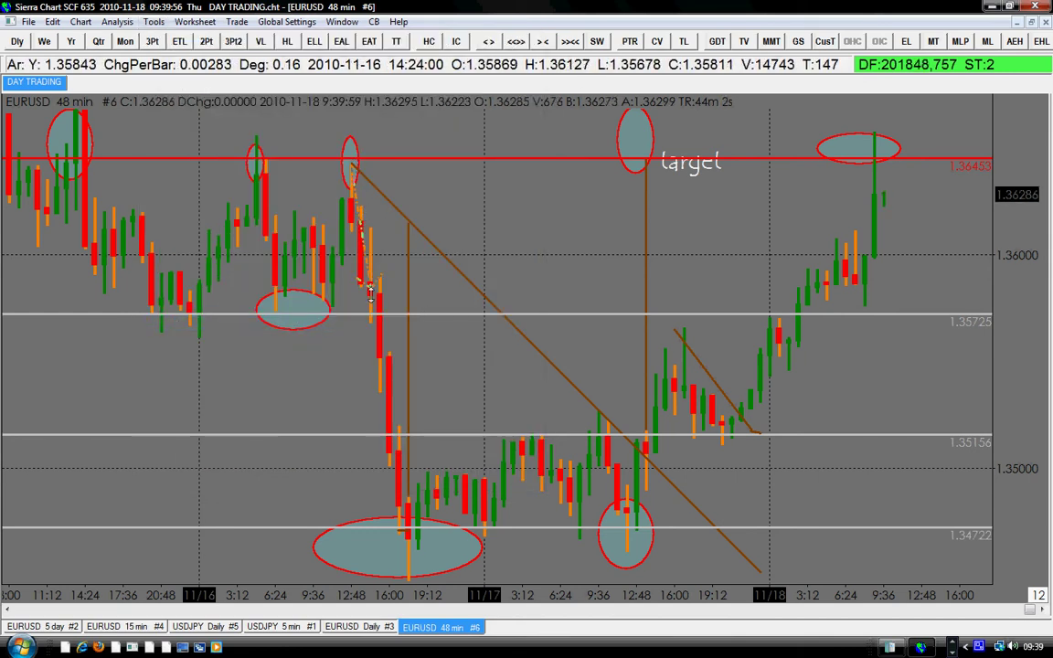
pyautogui.click(376, 512)
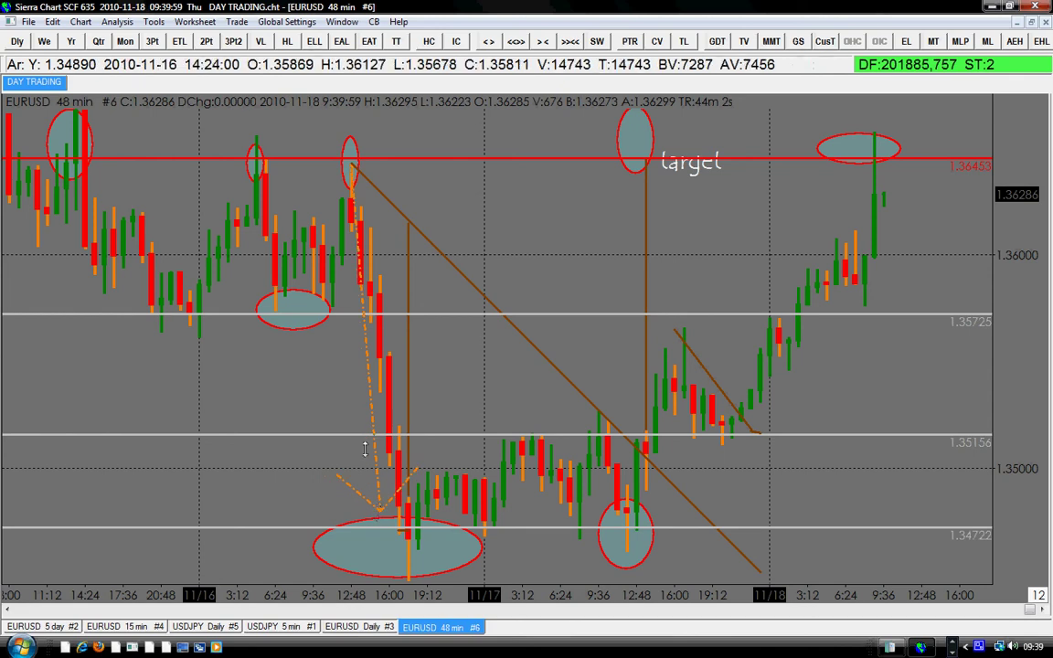
# - Draw an arrow sideways from the head to the right shoulder, and another from there up to the ellipse at the latest high
pyautogui.click(420, 489)
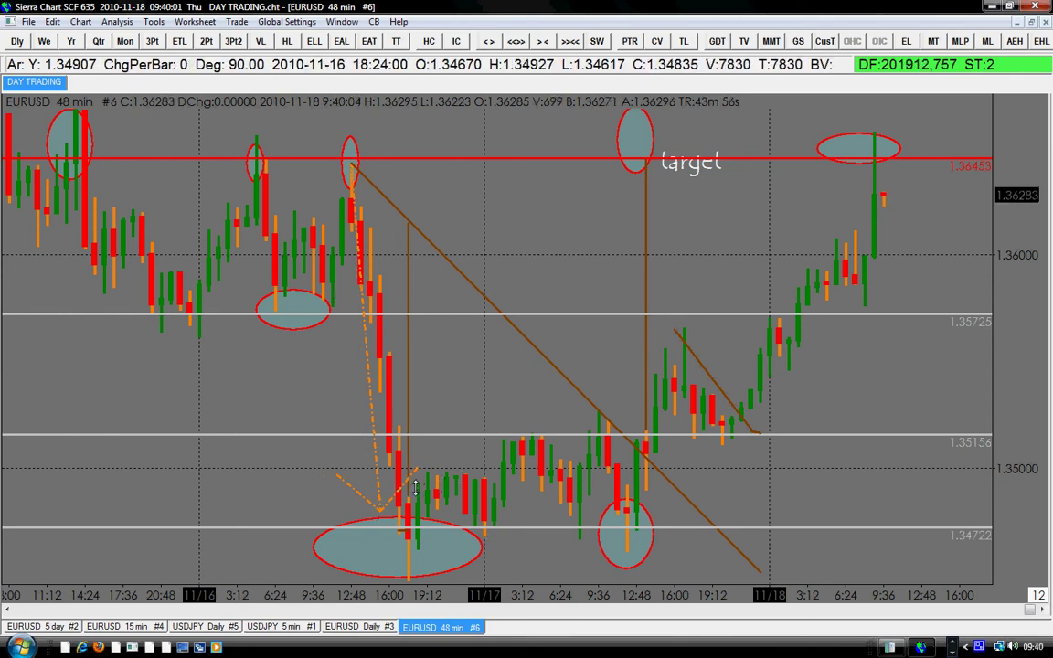
pyautogui.click(644, 492)
pyautogui.click(665, 492)
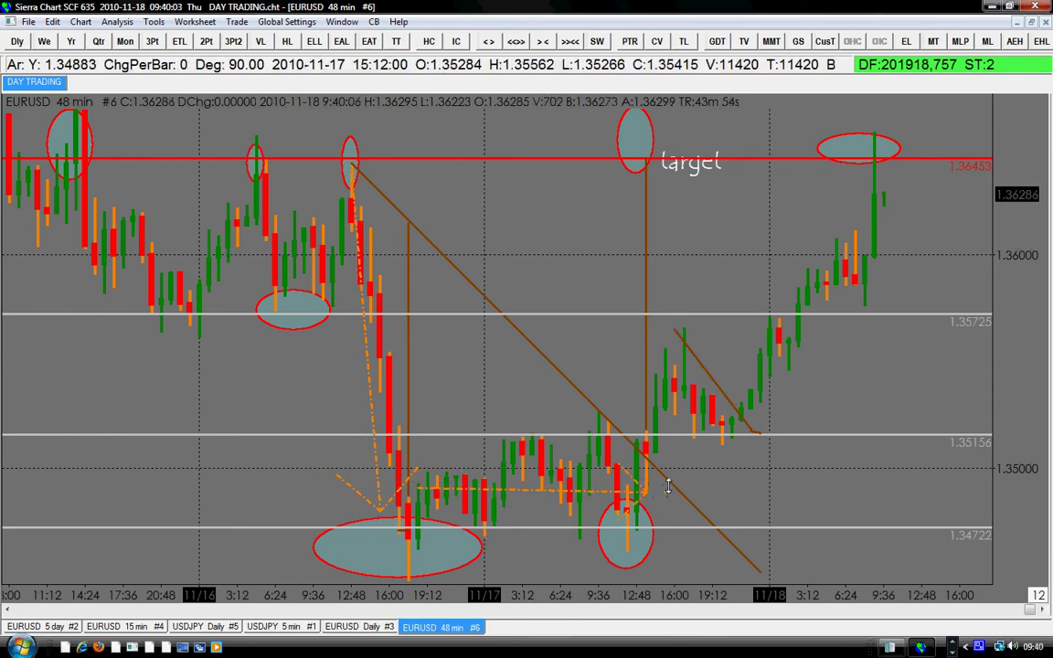
pyautogui.click(861, 163)
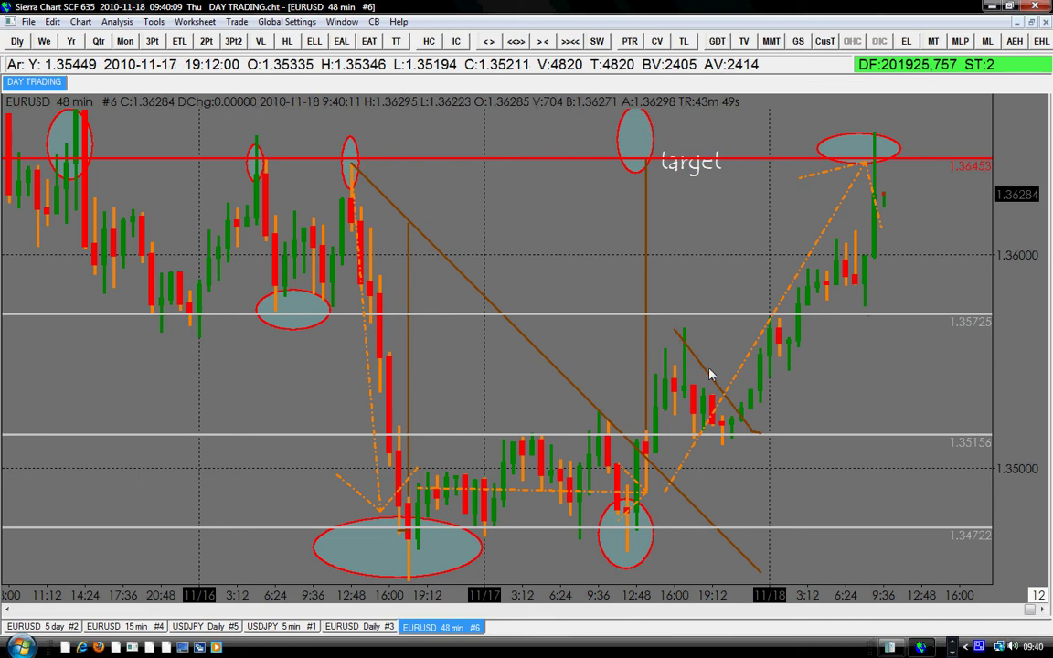
# - Draw a horizontal arrow through the 11/15 to 11/16 sideways range, ending just before the 11/16 12:48 high
pyautogui.click(1043, 610)
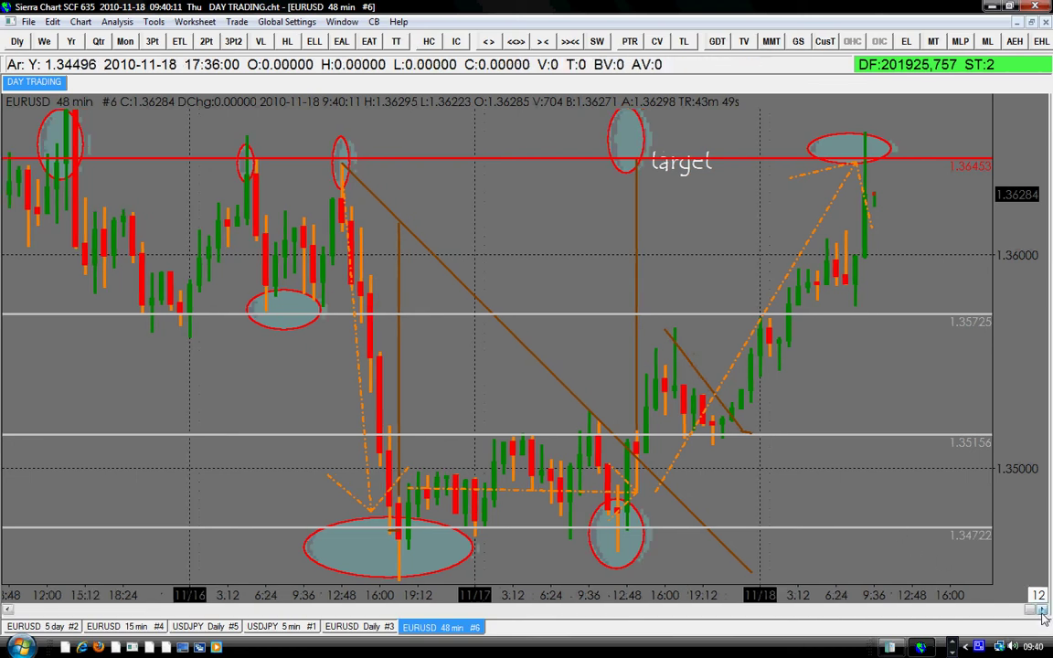
pyautogui.click(1042, 610)
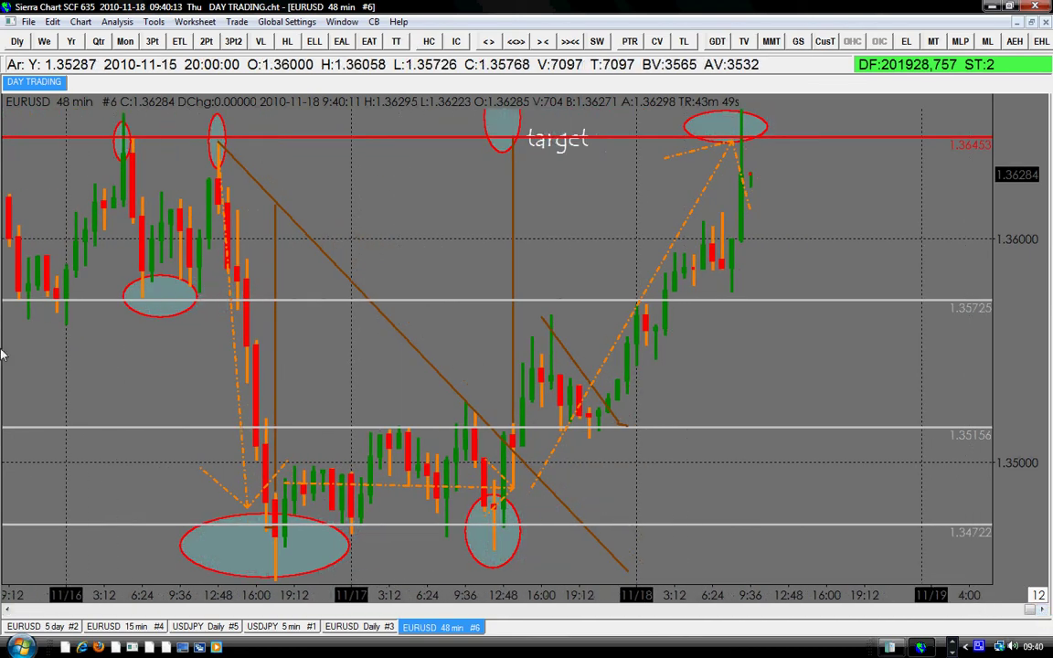
pyautogui.hscroll(-3, 51, 334)
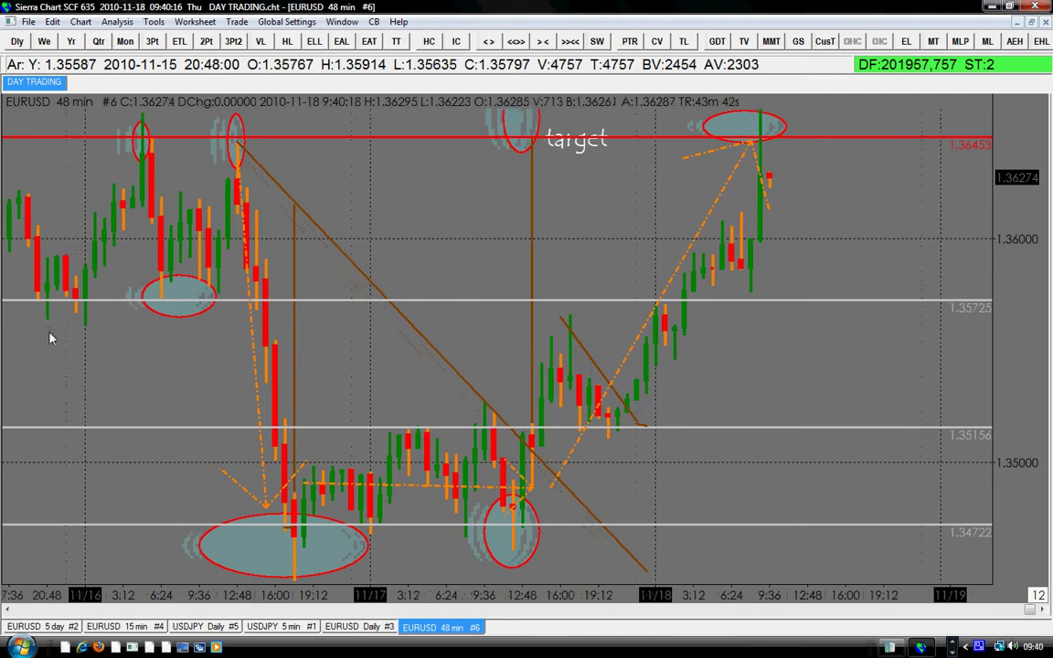
pyautogui.hscroll(-2, 55, 342)
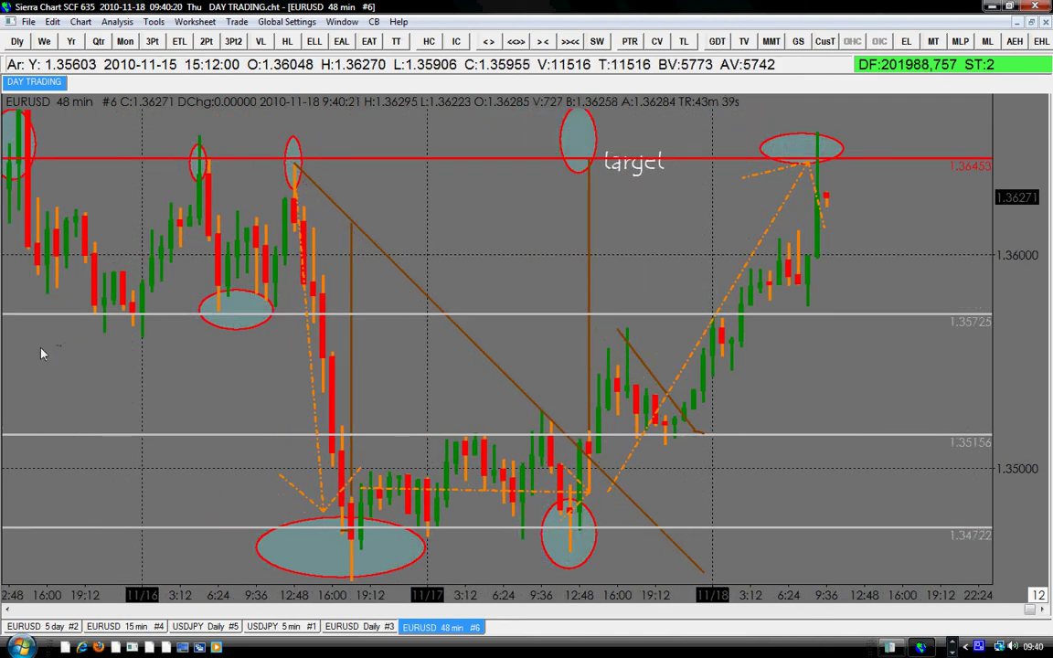
pyautogui.hscroll(-2, 36, 312)
pyautogui.moveTo(40, 253)
pyautogui.mouseDown()
pyautogui.moveTo(305, 244)
pyautogui.moveTo(62, 238)
pyautogui.mouseUp()
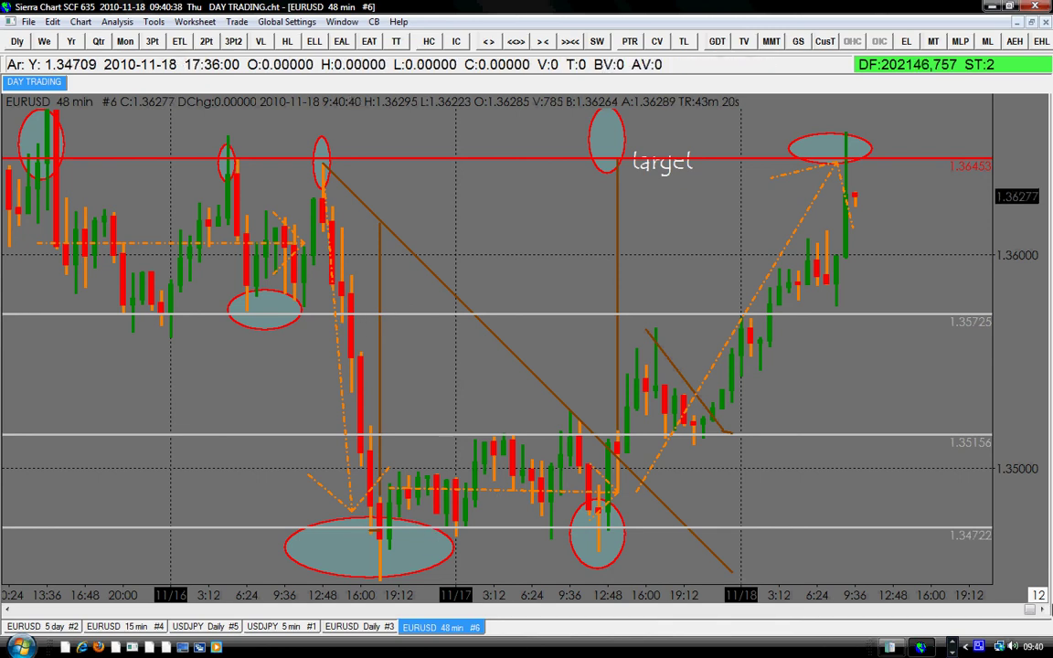
pyautogui.click(920, 647)
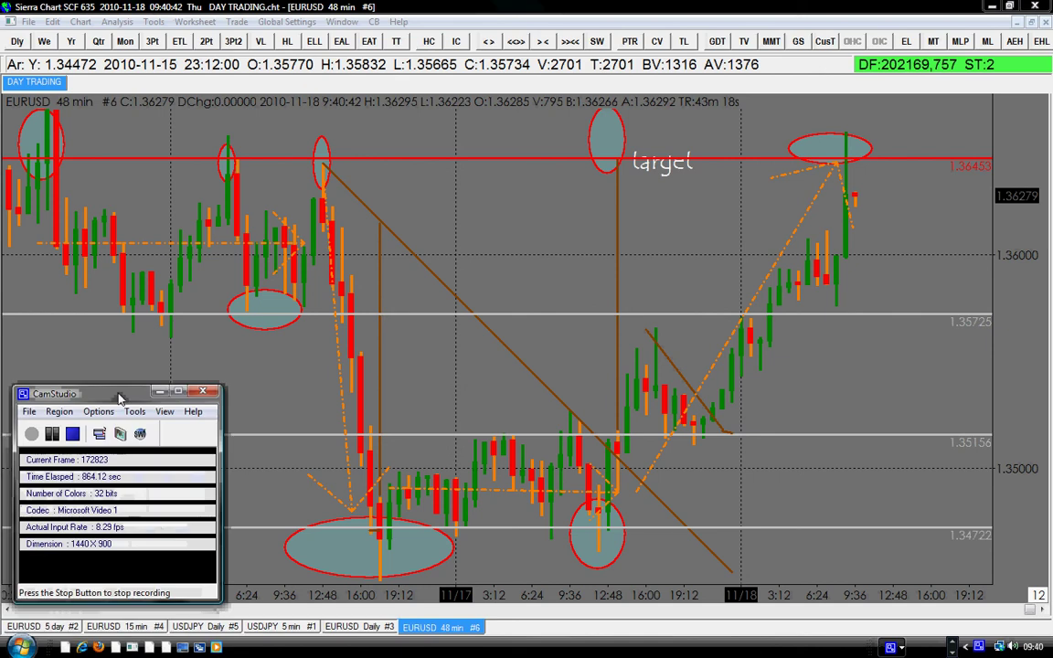
pyautogui.moveTo(123, 403); pyautogui.dragTo(110, 448)
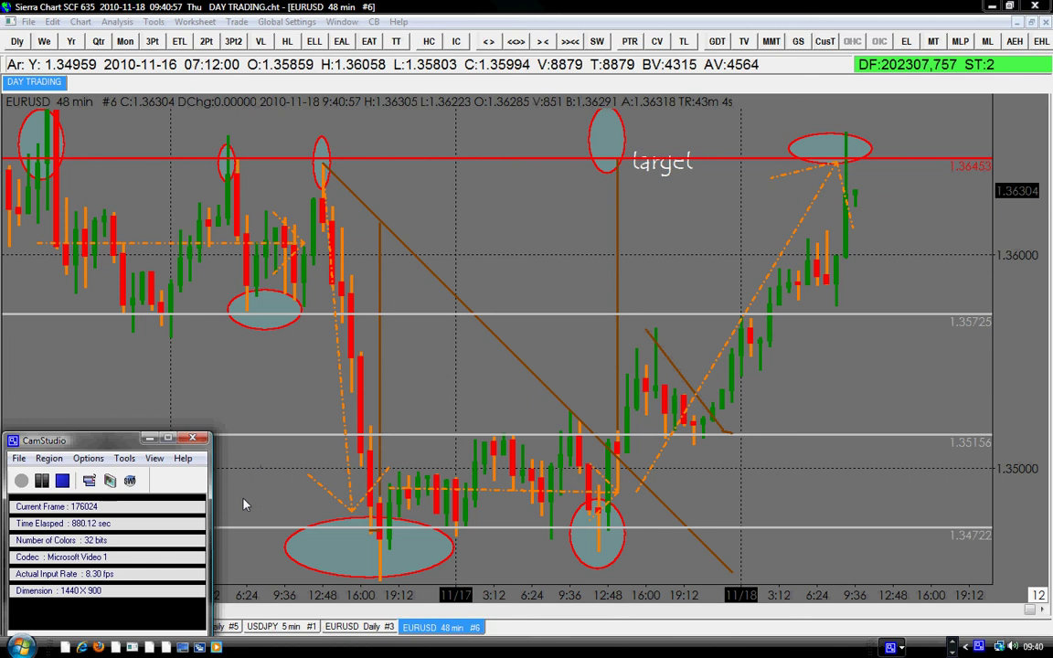
pyautogui.moveTo(64, 441); pyautogui.dragTo(93, 376)
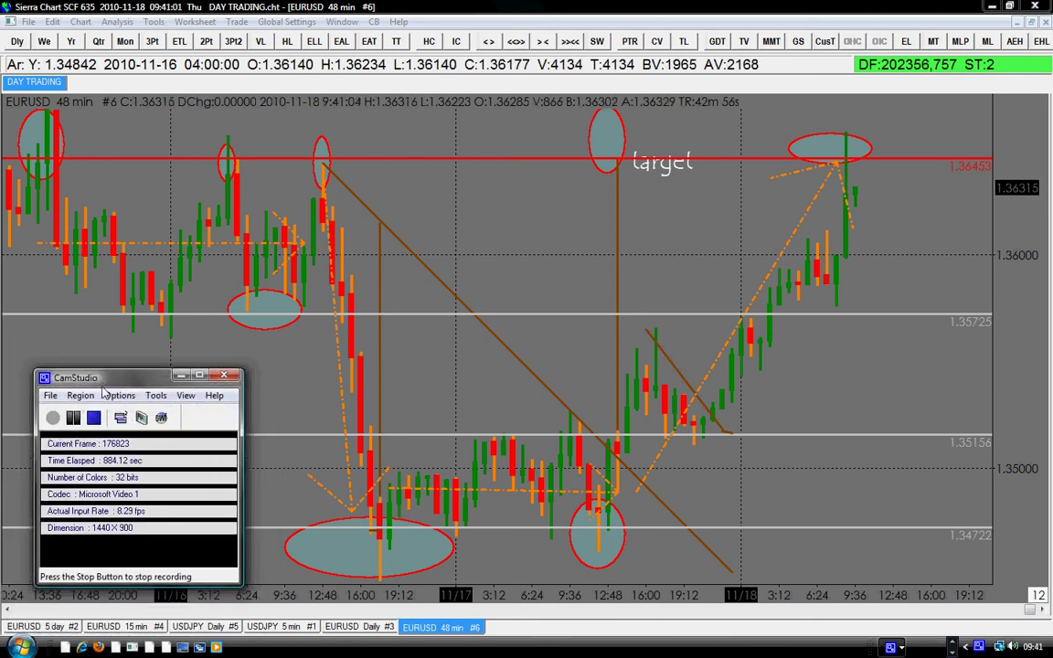